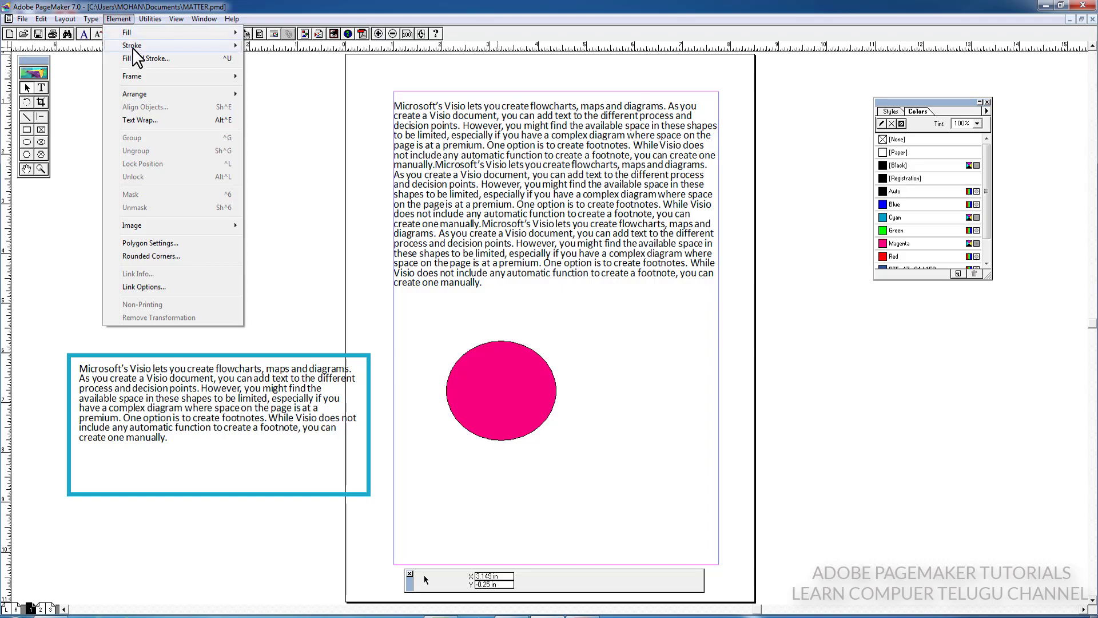
- Dismiss the Windows color scheme prompt without changing the scheme
mouse_move(146, 77)
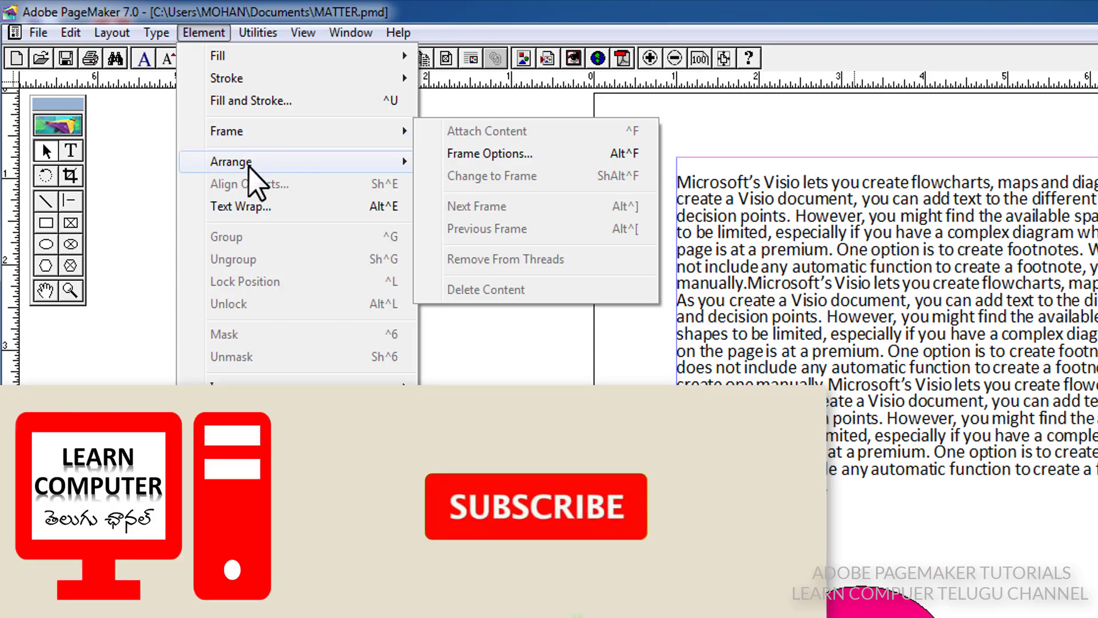
mouse_move(248, 167)
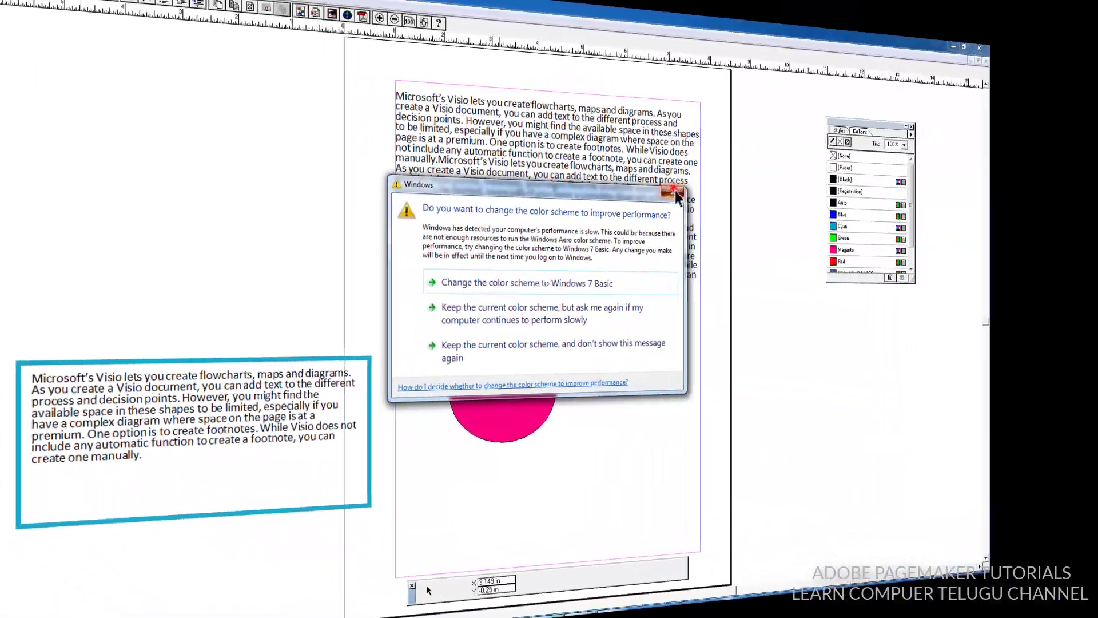
left_click(677, 193)
left_click(644, 407)
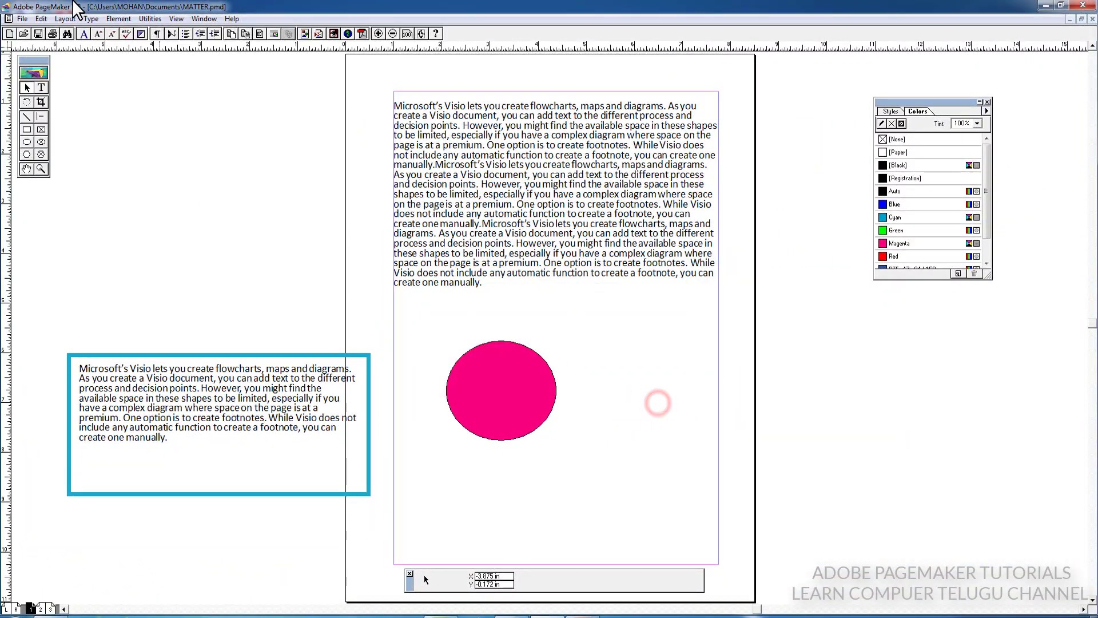
left_click(118, 20)
mouse_move(136, 95)
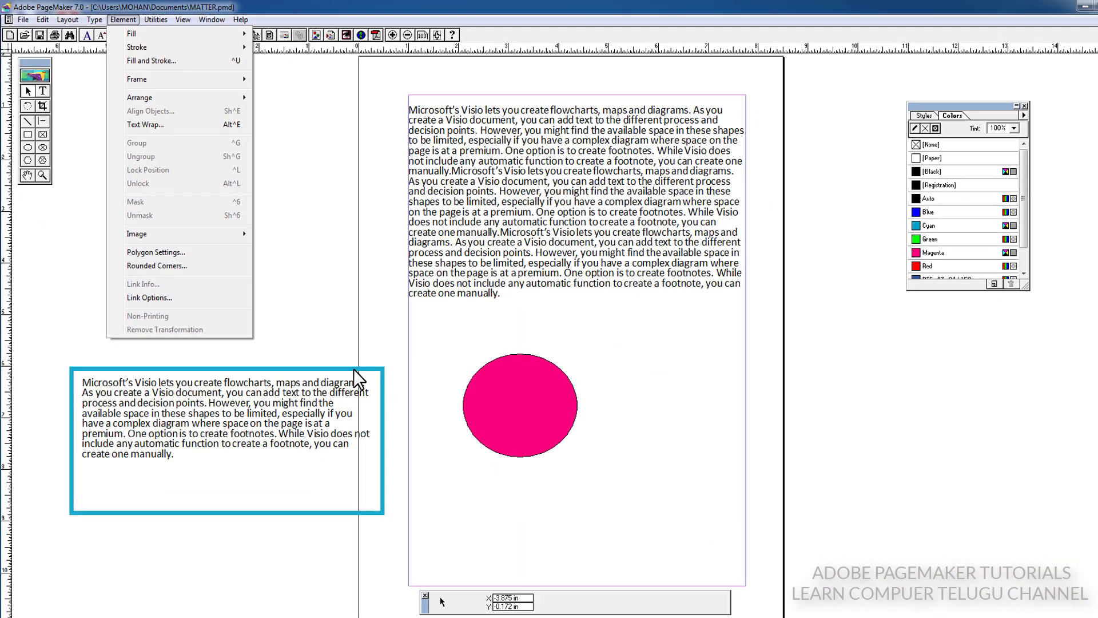
left_click(355, 370)
- Move the cyan-bordered text frame onto the lower page and place the magenta circle between it and the body text
left_click_drag(354, 370, 740, 406)
left_click_drag(531, 409, 498, 380)
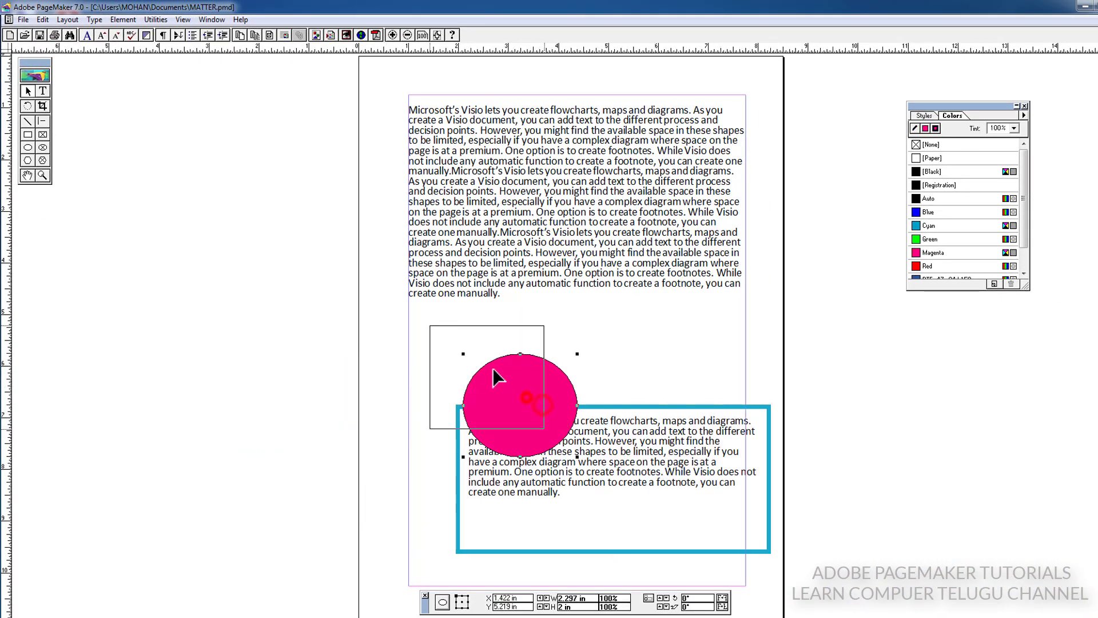
mouse_move(649, 410)
left_mouse_down()
mouse_move(650, 358)
mouse_move(633, 342)
mouse_move(636, 414)
left_mouse_up()
left_click_drag(496, 391, 581, 369)
left_click(624, 481)
left_click(579, 383)
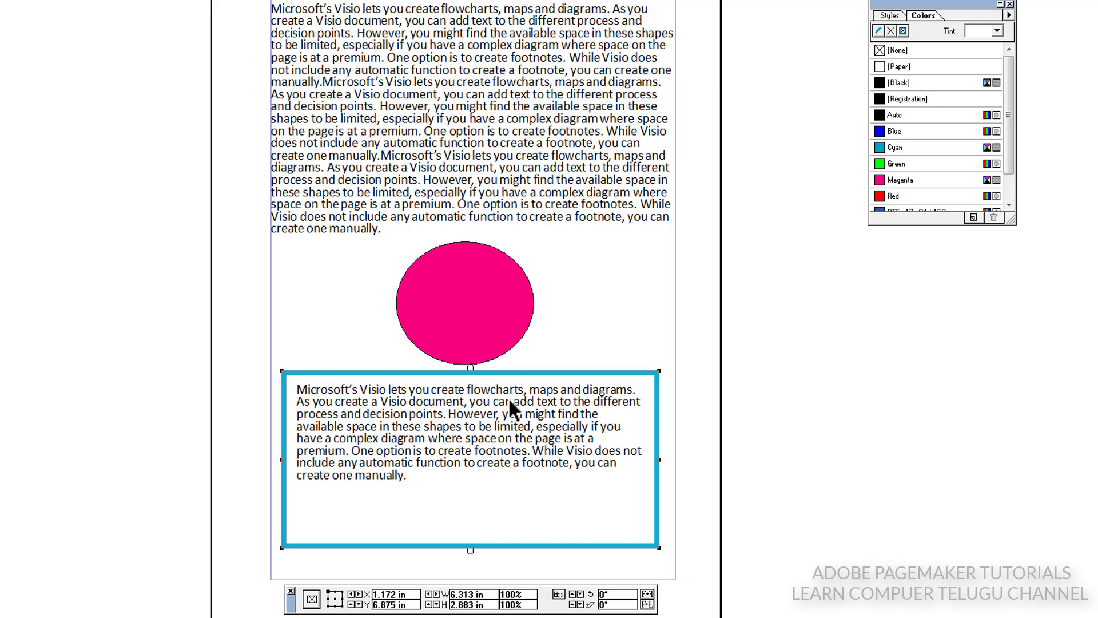
- Move the cyan-bordered text frame up to just beneath the body text so it overlaps the magenta circle
left_click_drag(477, 457, 510, 354)
left_click(470, 317)
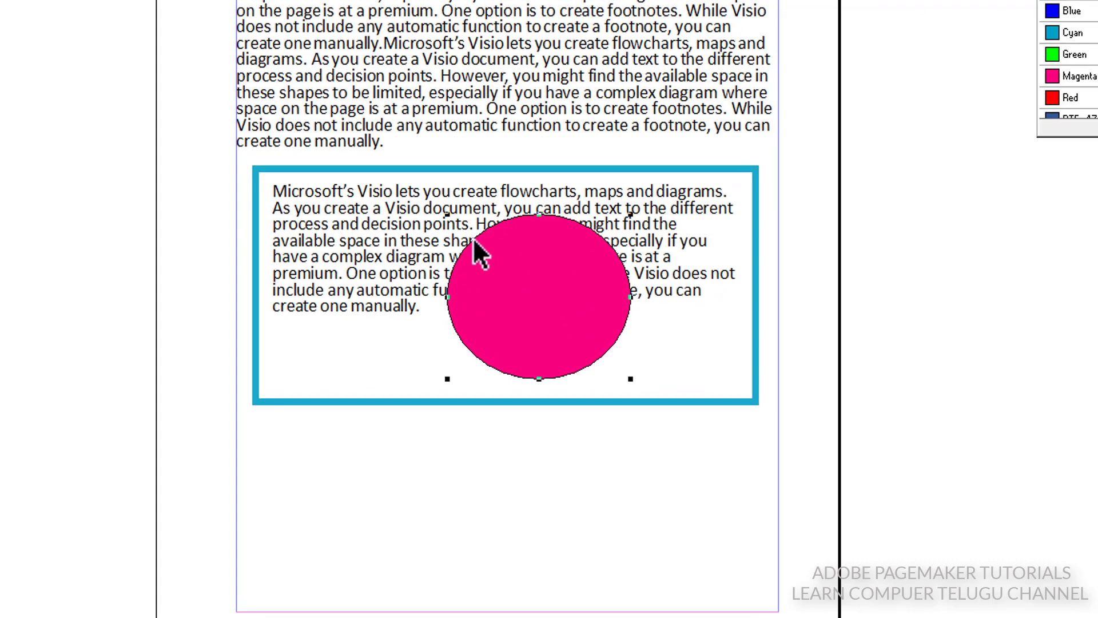
left_click(382, 167)
- Enlarge the magenta circle to about 3.11 in wide and move it over the right half of the text frame
left_click(540, 298)
left_click_drag(630, 378, 696, 417)
left_click_drag(582, 338, 620, 309)
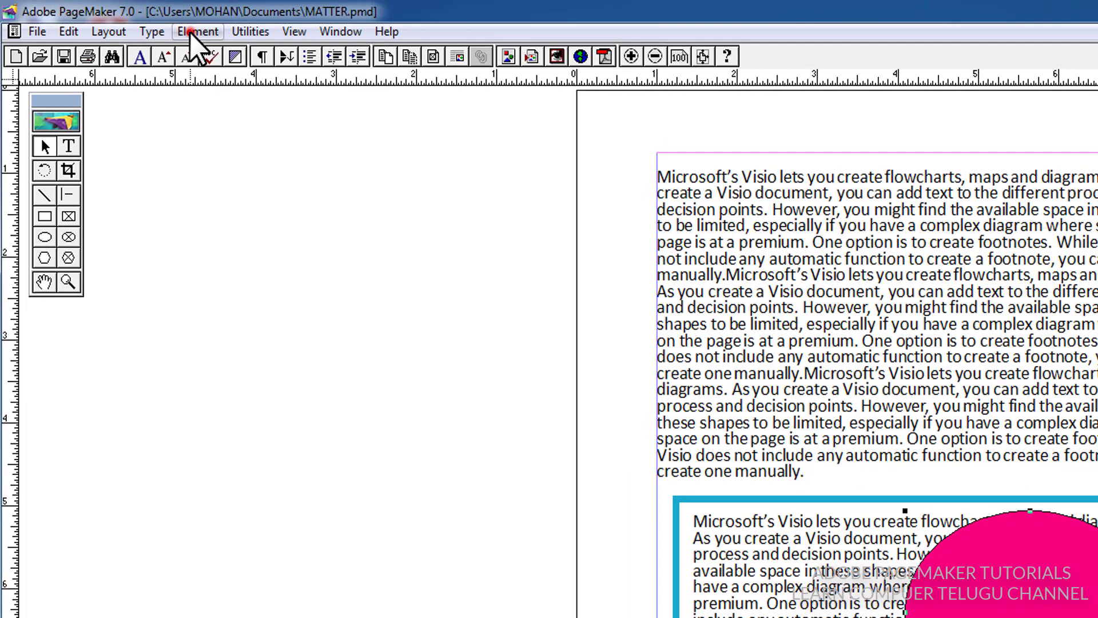
- Send the magenta circle to the back, behind the framed text
left_click(191, 21)
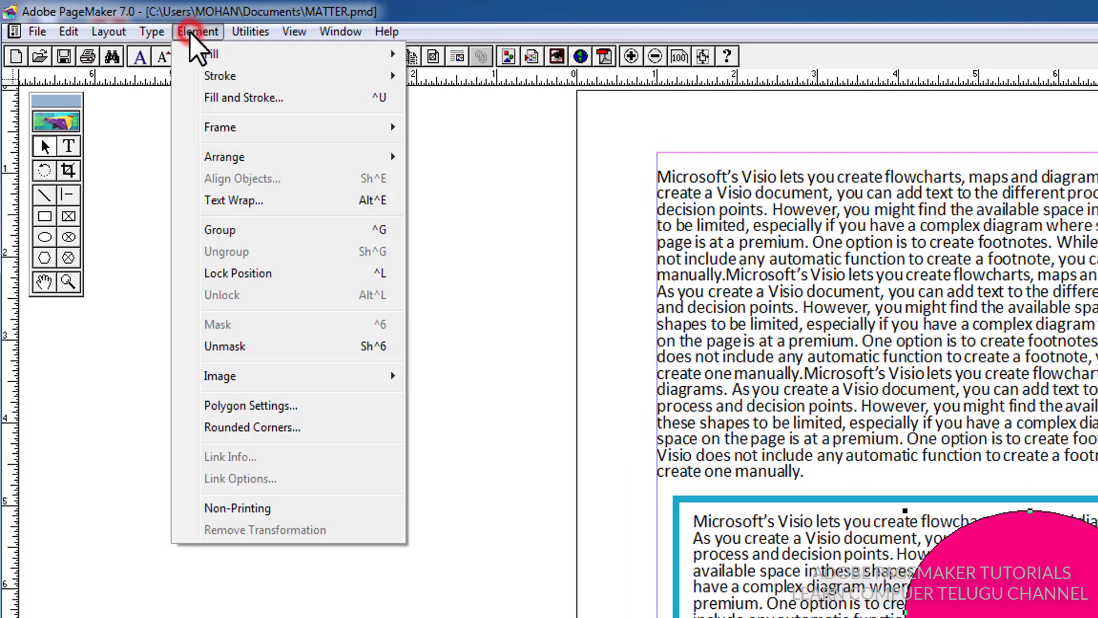
mouse_move(246, 161)
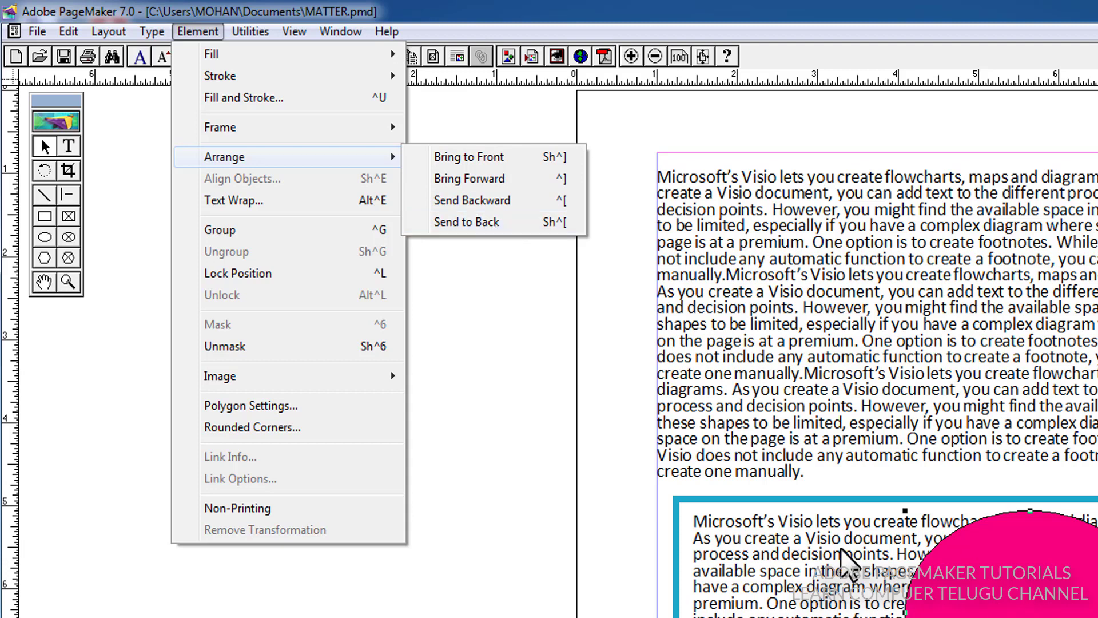
left_click(480, 223)
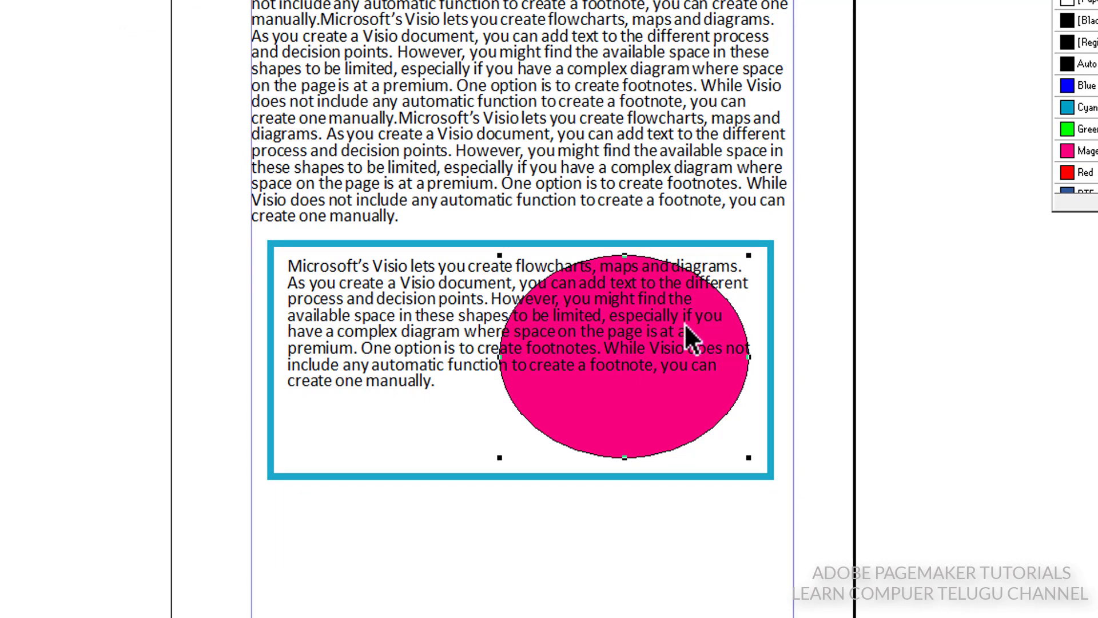
- Send the cyan-bordered text frame to the back, behind the magenta circle
left_click(391, 244)
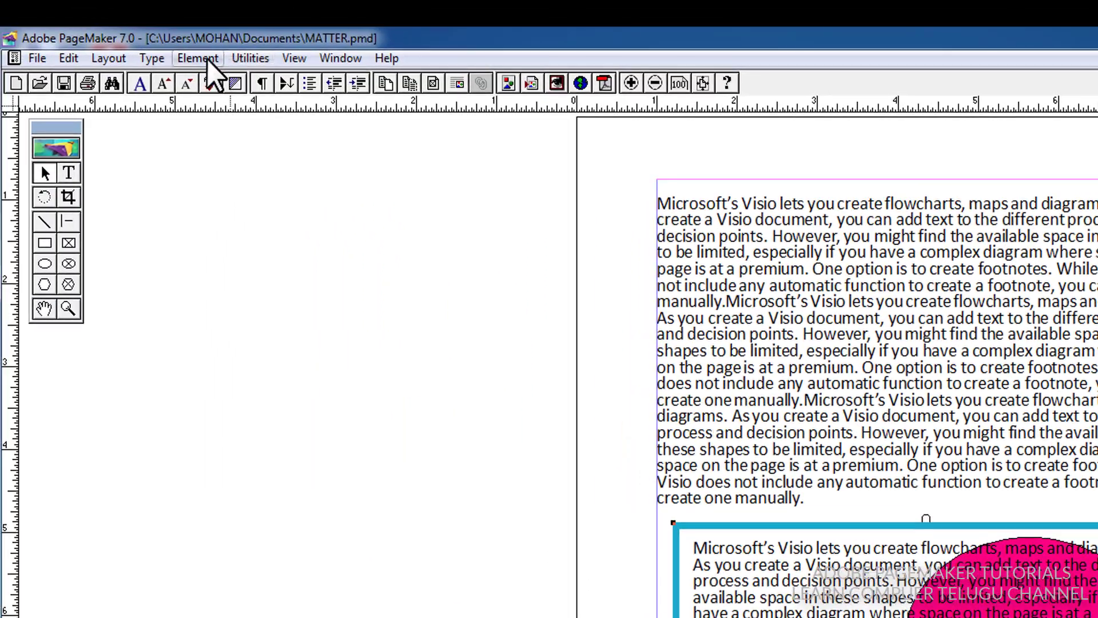
left_click(195, 59)
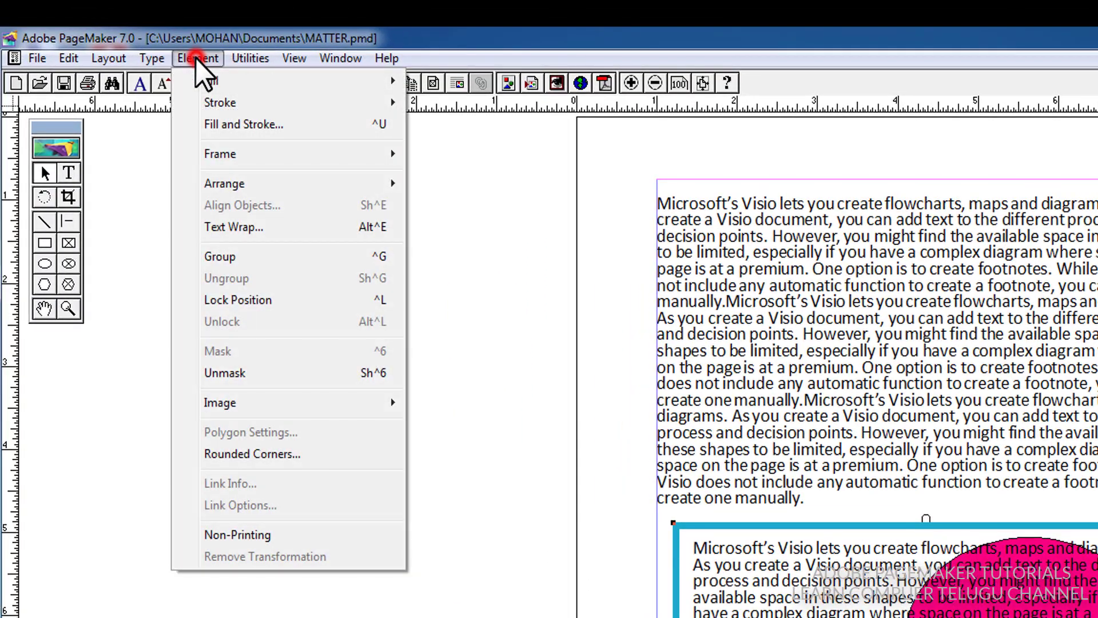
mouse_move(240, 183)
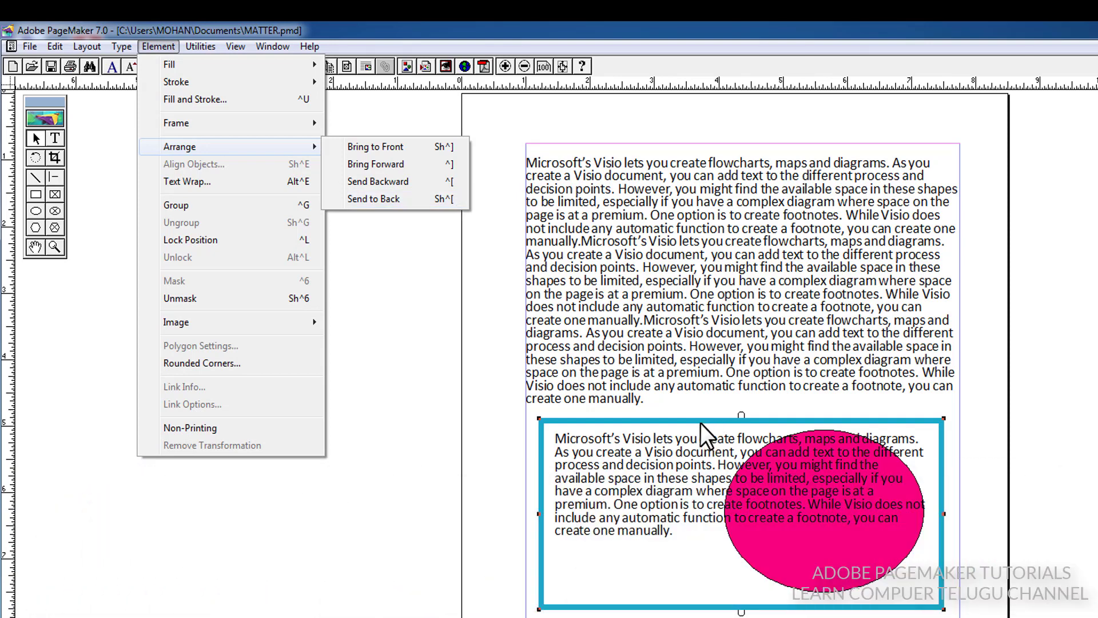
left_click(701, 422)
key("ctrl+shift+bracketleft")
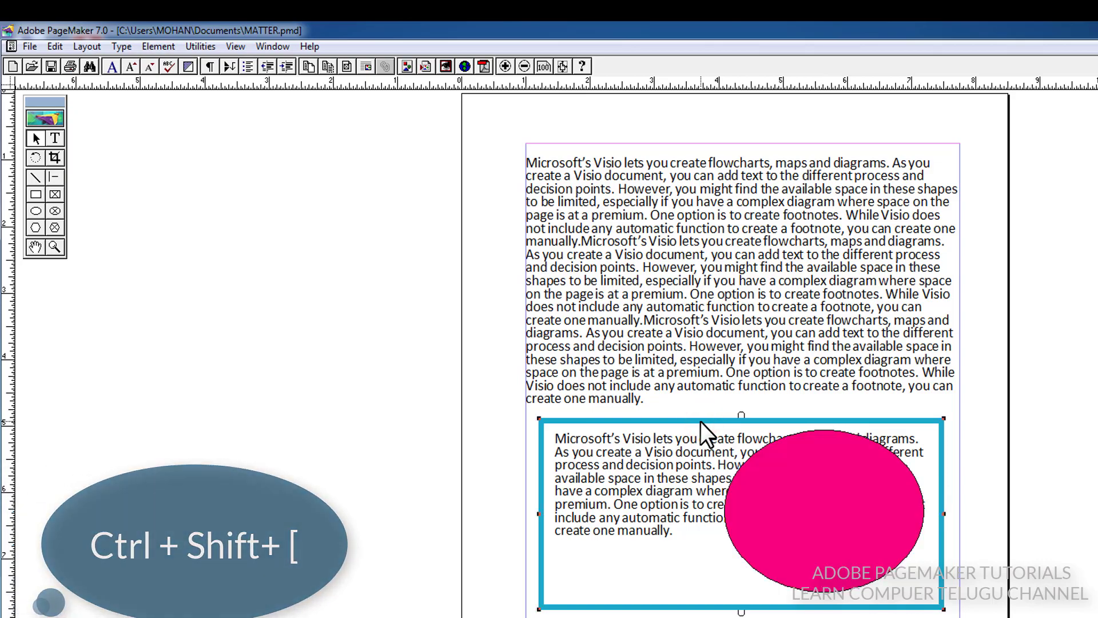
- Move the magenta circle out of the text frame to just below the frame's bottom edge
left_click(865, 508)
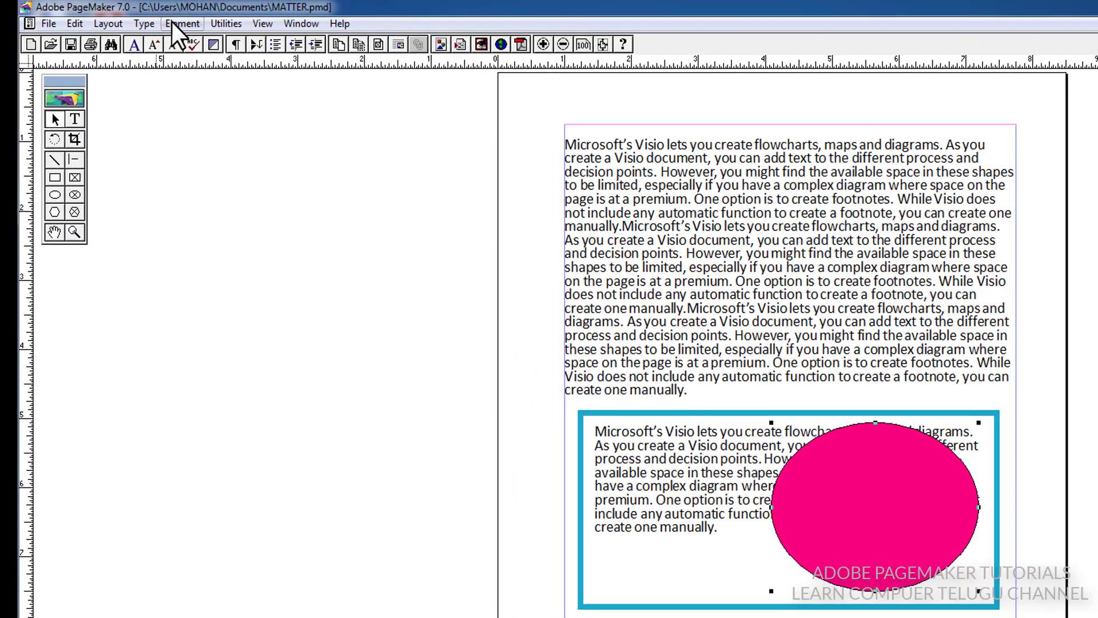
left_click(172, 24)
mouse_move(252, 131)
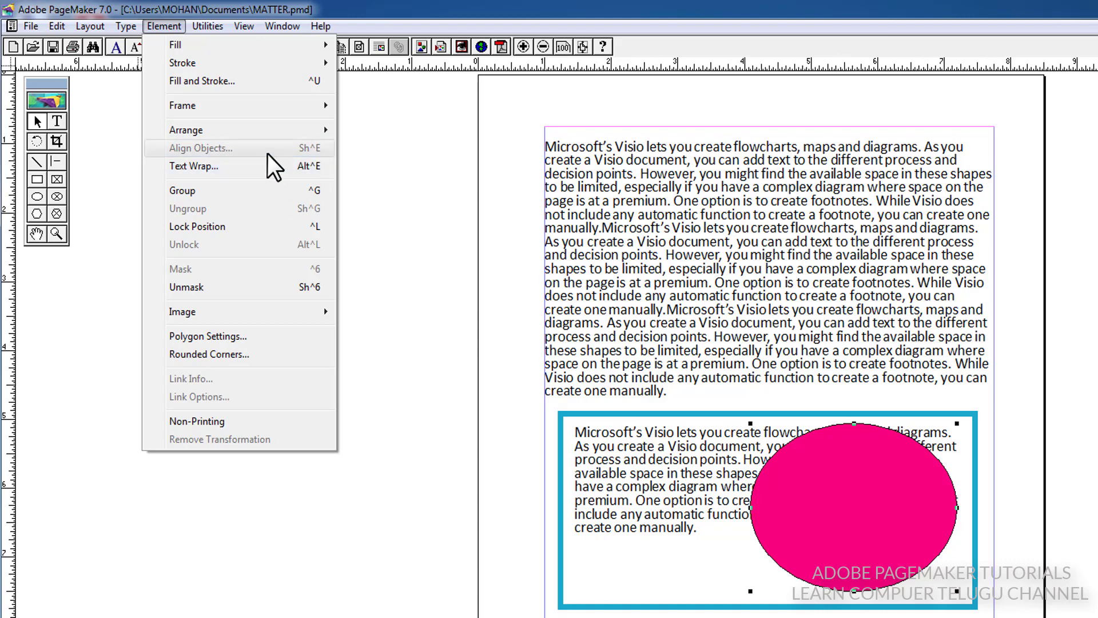
left_click(870, 519)
left_click_drag(867, 497, 767, 617)
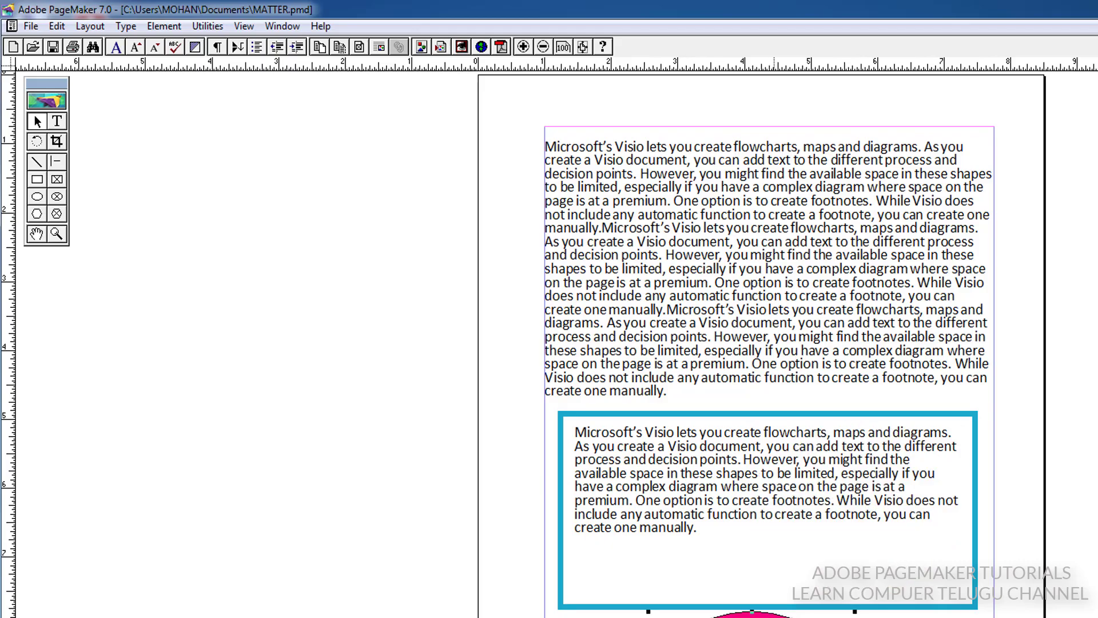
- Compare the availability of Align Objects with both the frame and circle selected and with only one selected
left_click(650, 413)
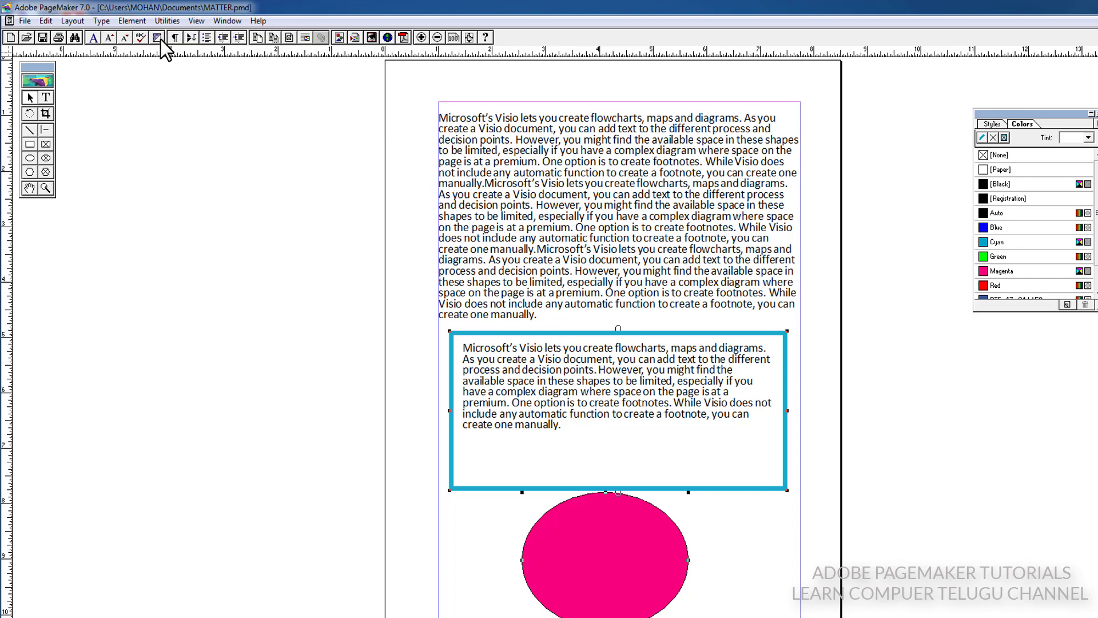
left_click(133, 21)
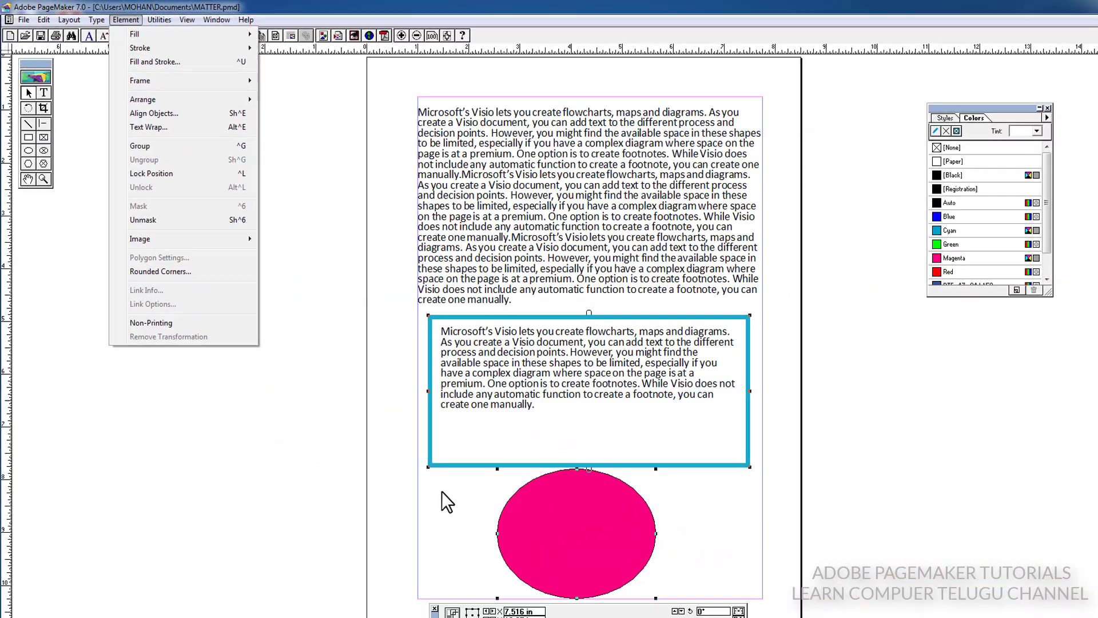
left_click(524, 608)
left_click(531, 576)
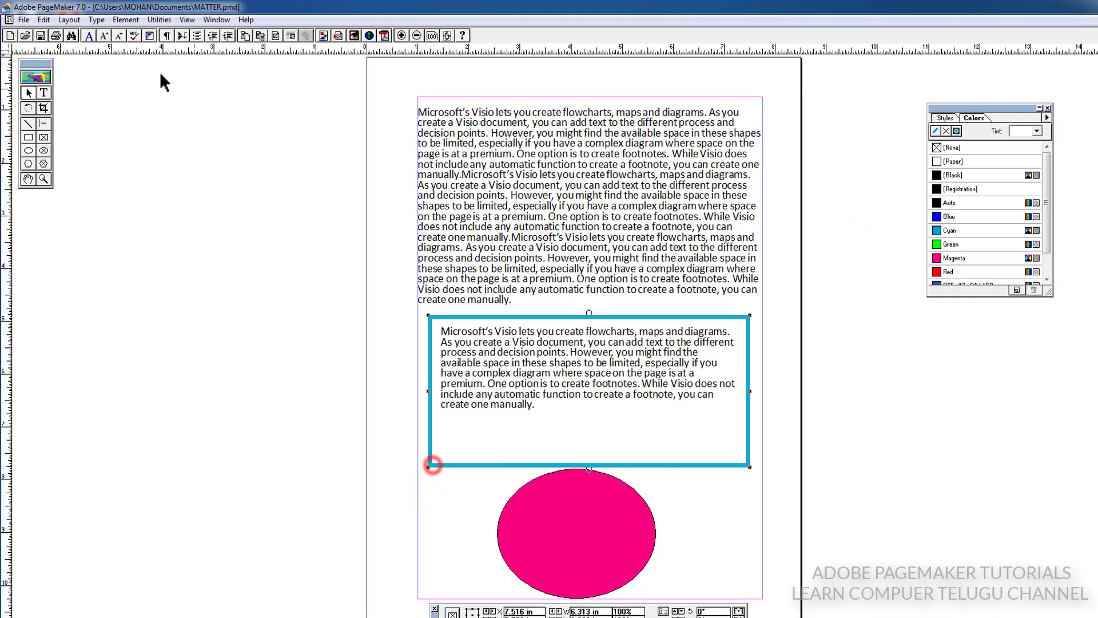
left_click(126, 20)
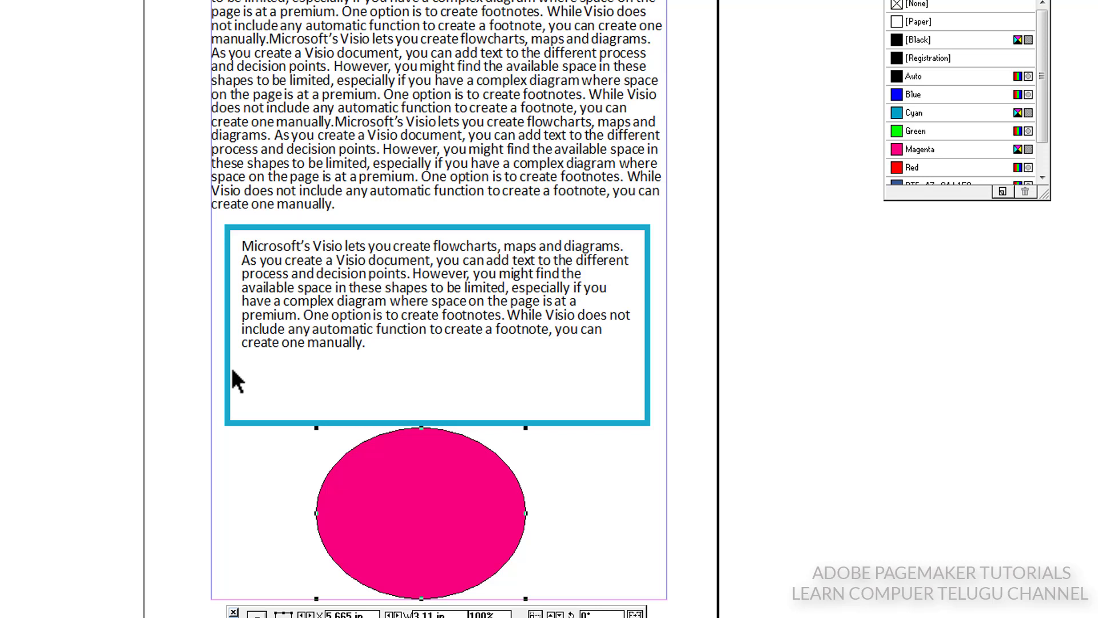
left_click(599, 485)
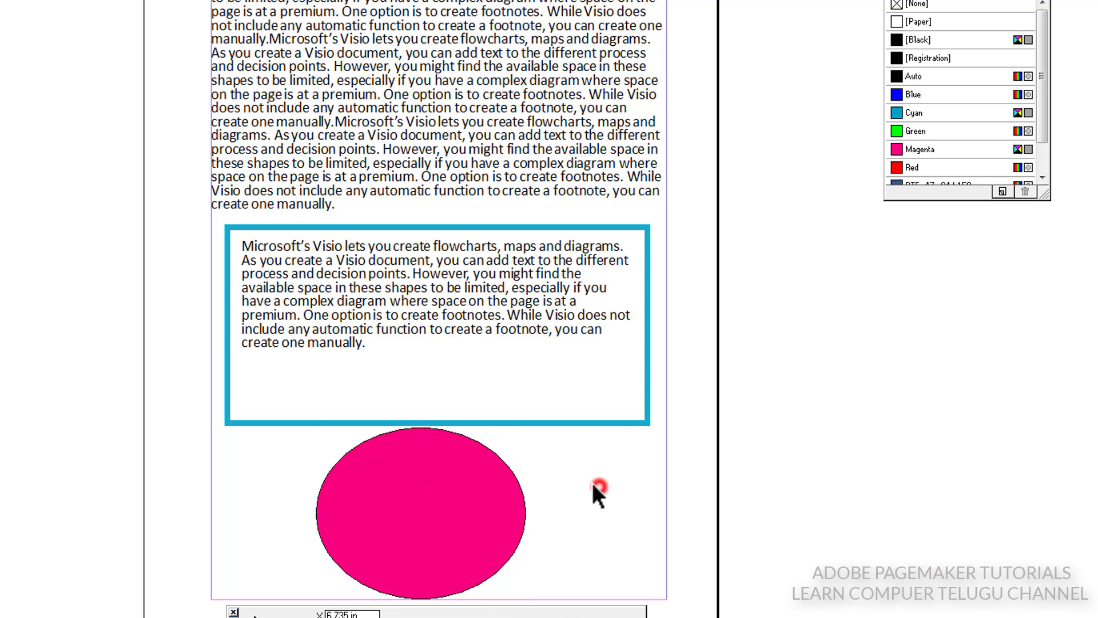
- Select the text frame and the circle together and align their tops with Align Objects, leaving horizontal alignment unset
left_click(227, 325)
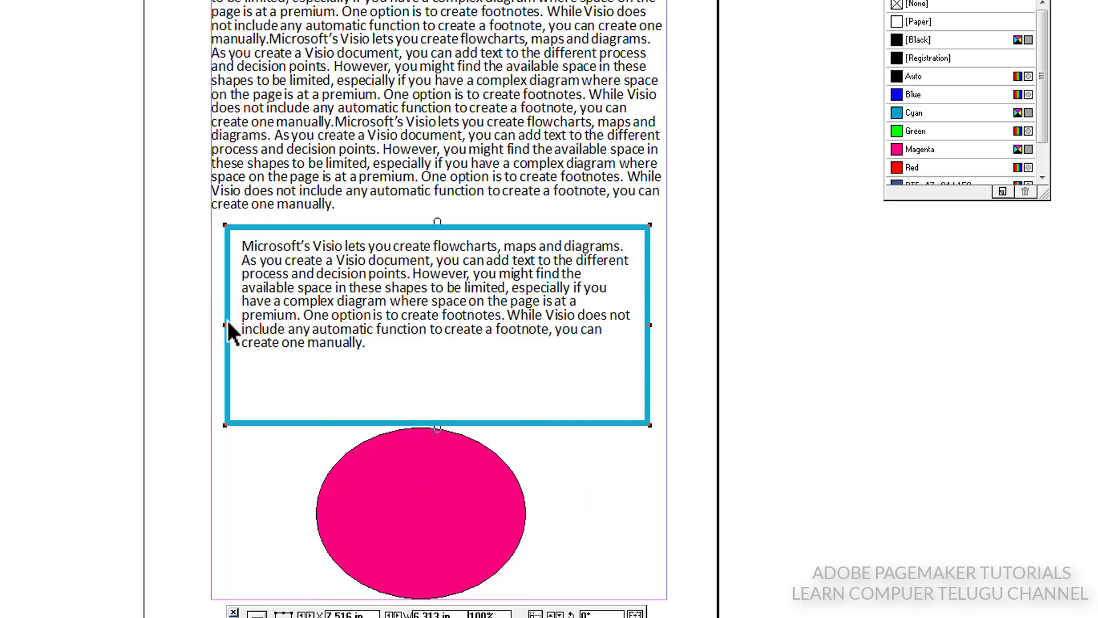
left_click(426, 504, "shift")
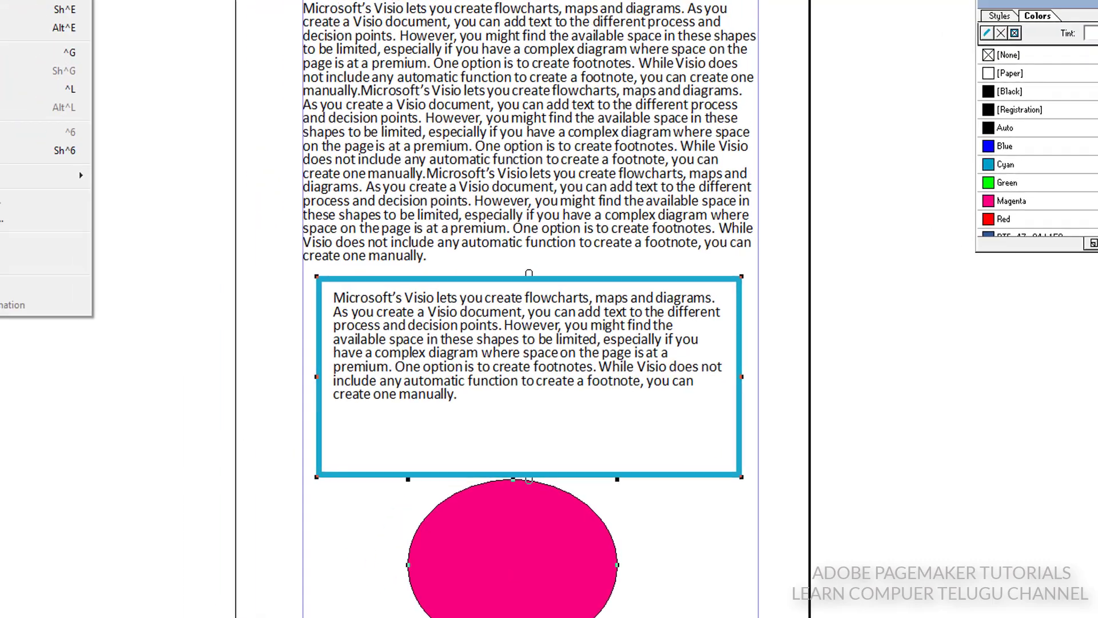
left_click(166, 26)
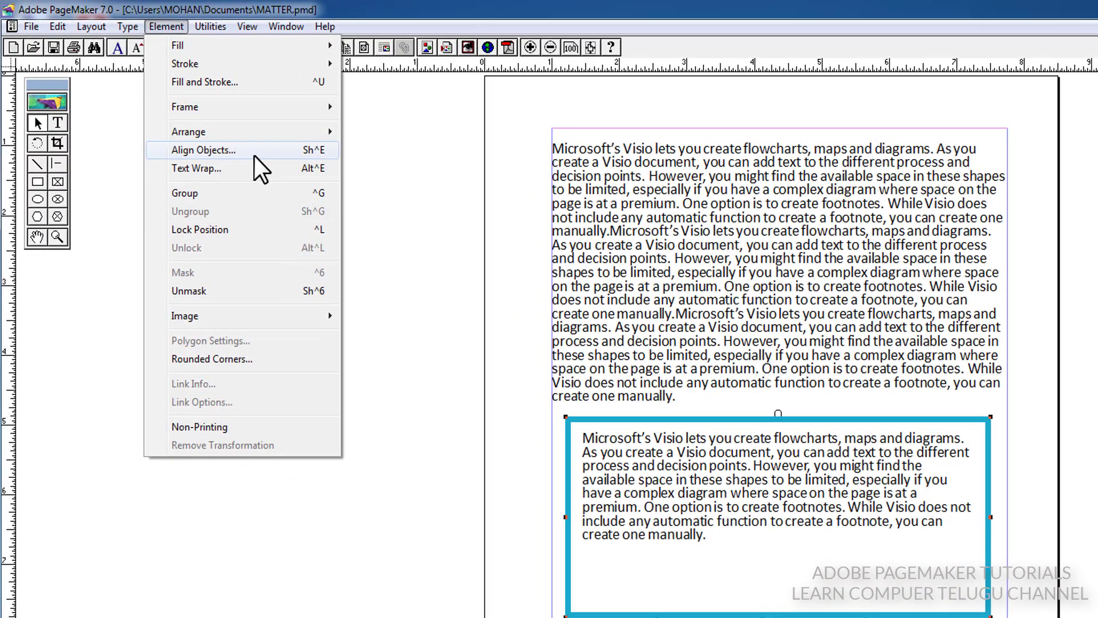
left_click(254, 153)
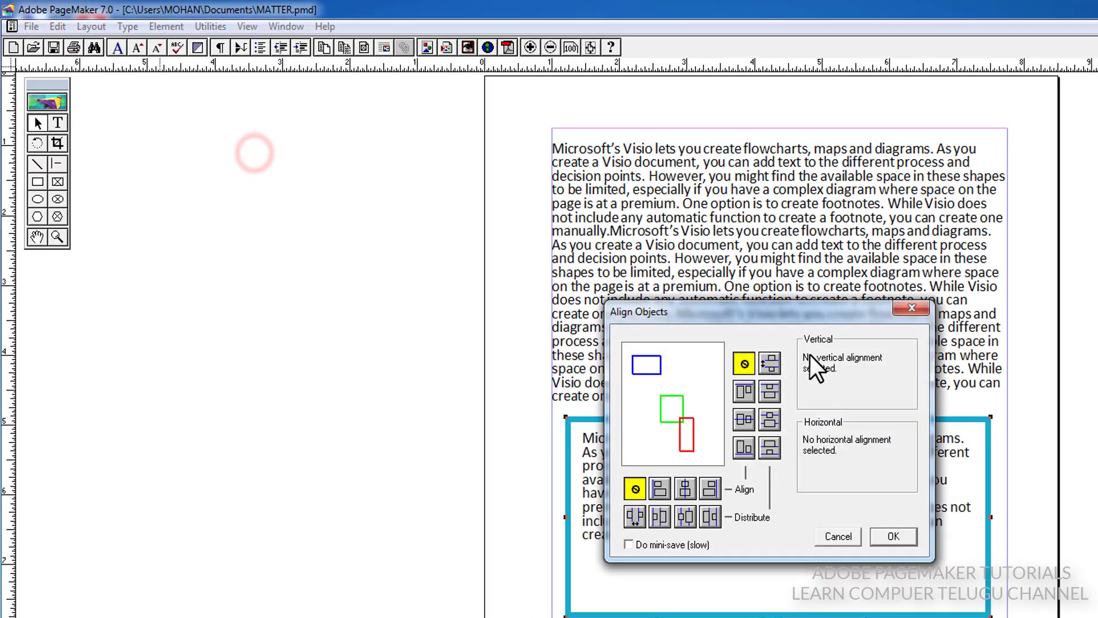
left_click_drag(768, 318, 377, 383)
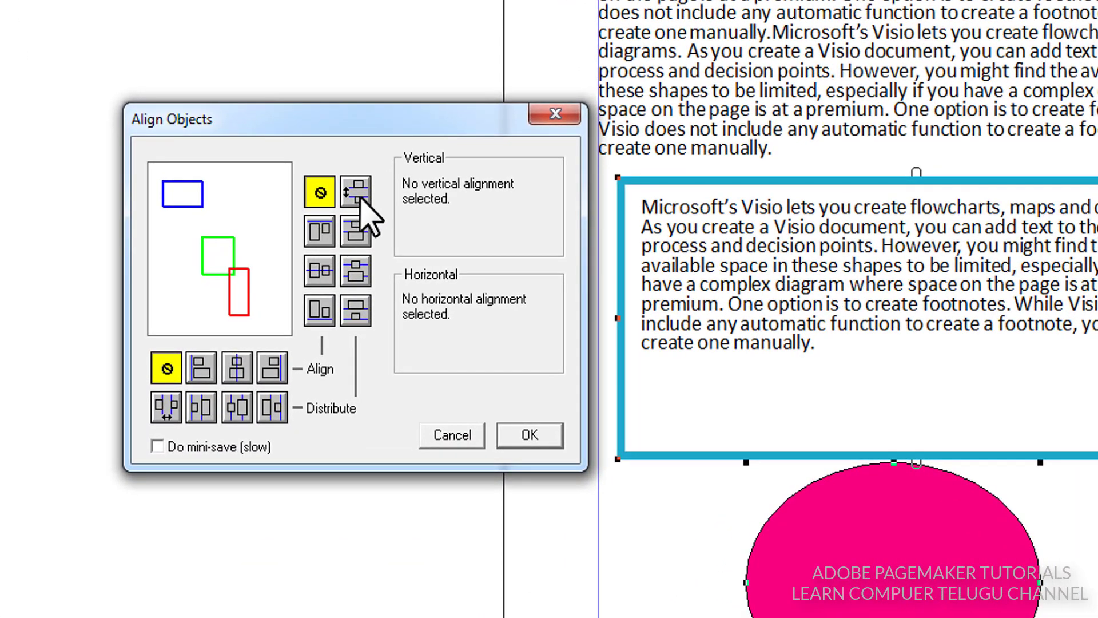
left_click(358, 195)
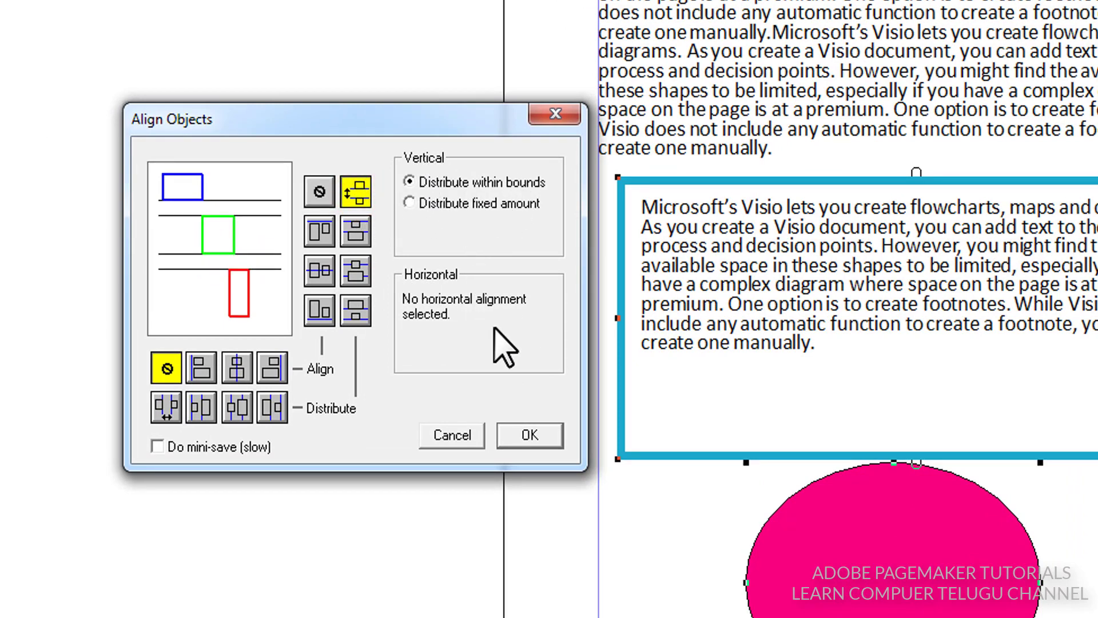
left_click(320, 232)
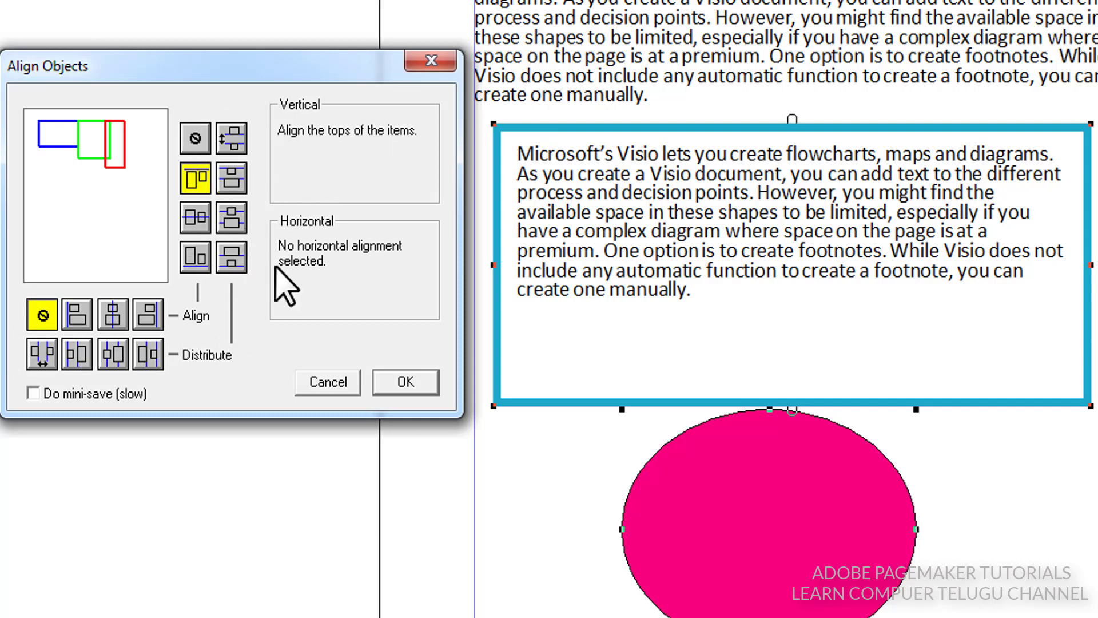
left_click(394, 382)
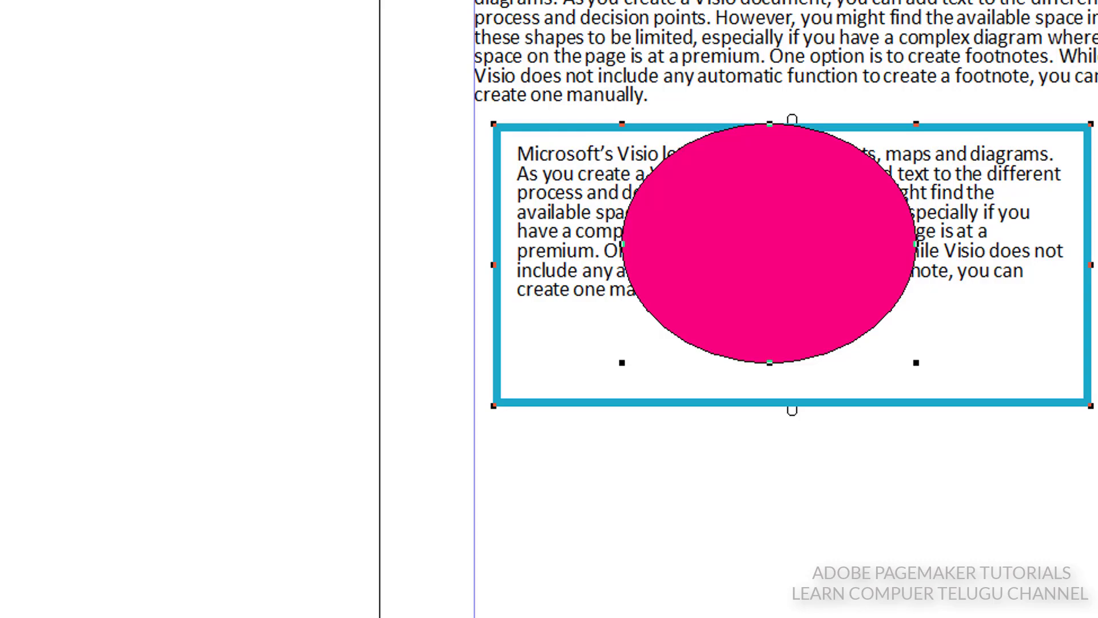
- Try distributing the tops of the two objects within bounds in Align Objects, and apply no vertical alignment instead
key("alt+m")
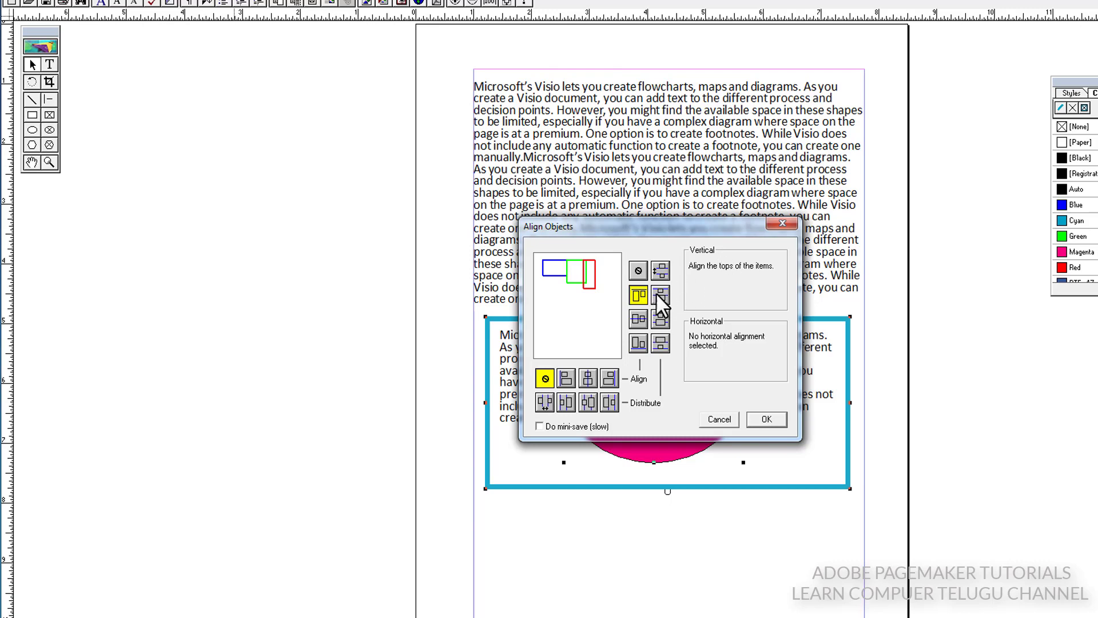
left_click(661, 295)
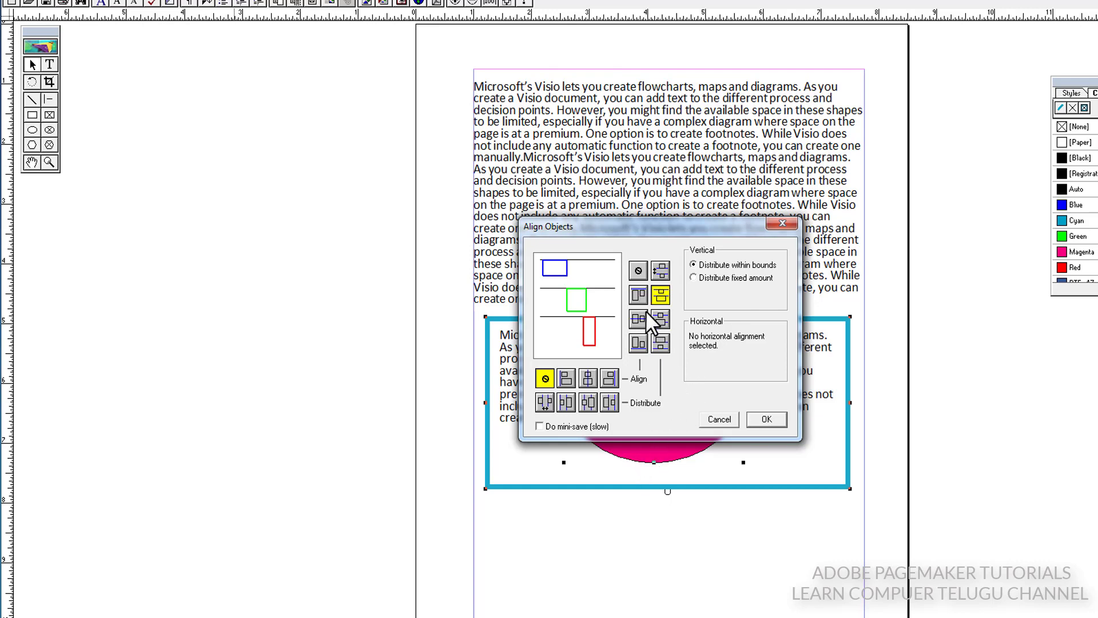
left_click(638, 271)
left_click(758, 419)
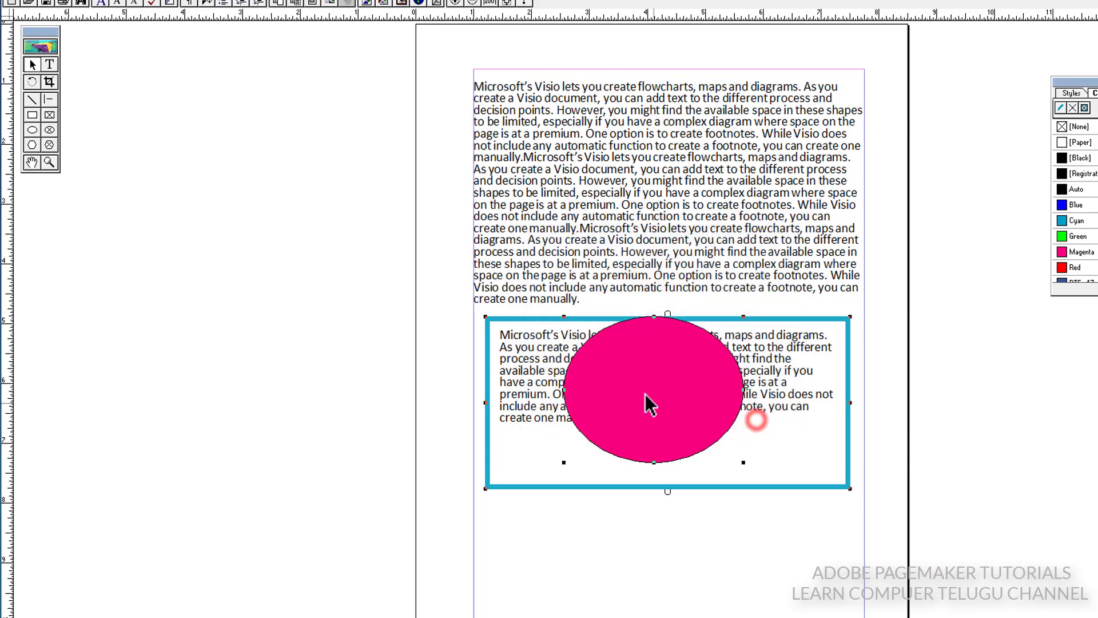
- Move the selected text frame and circle together slightly down the page
mouse_move(648, 401)
left_mouse_down()
mouse_move(672, 437)
mouse_move(657, 405)
left_mouse_up()
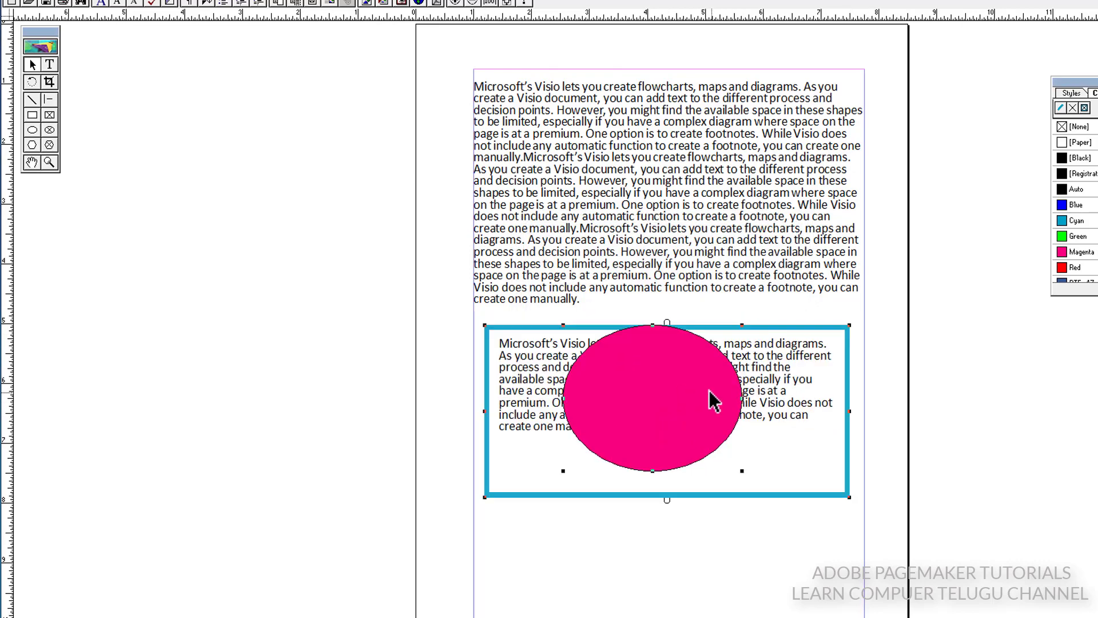
- Move only the magenta circle down the page to below the cyan-bordered text frame, and leave nothing selected
left_click(787, 527)
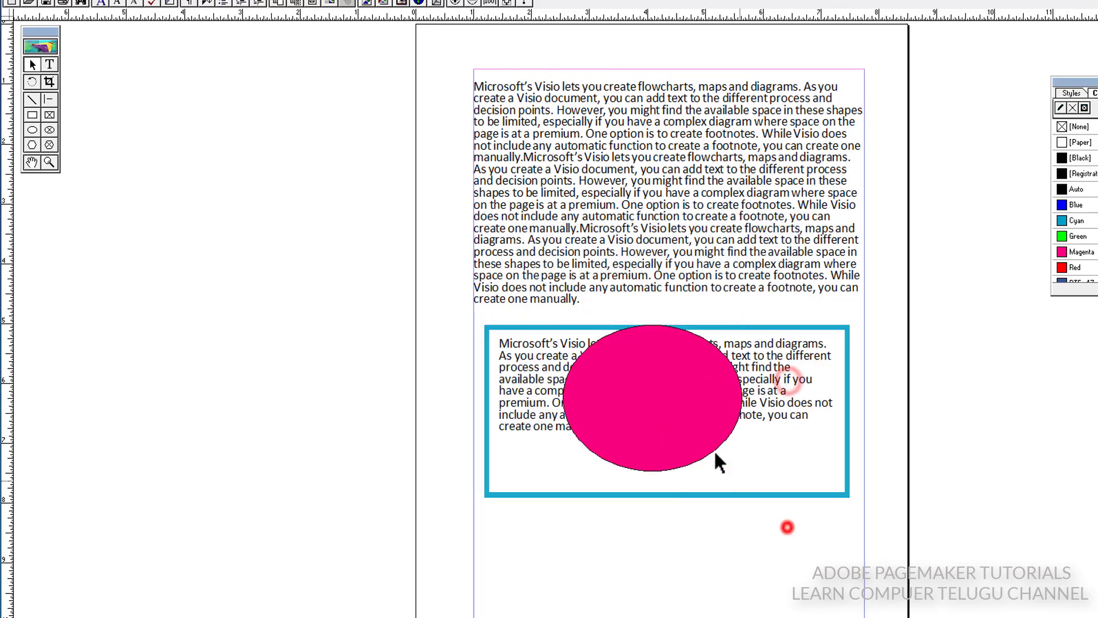
left_click(702, 410)
left_click_drag(704, 417, 730, 567)
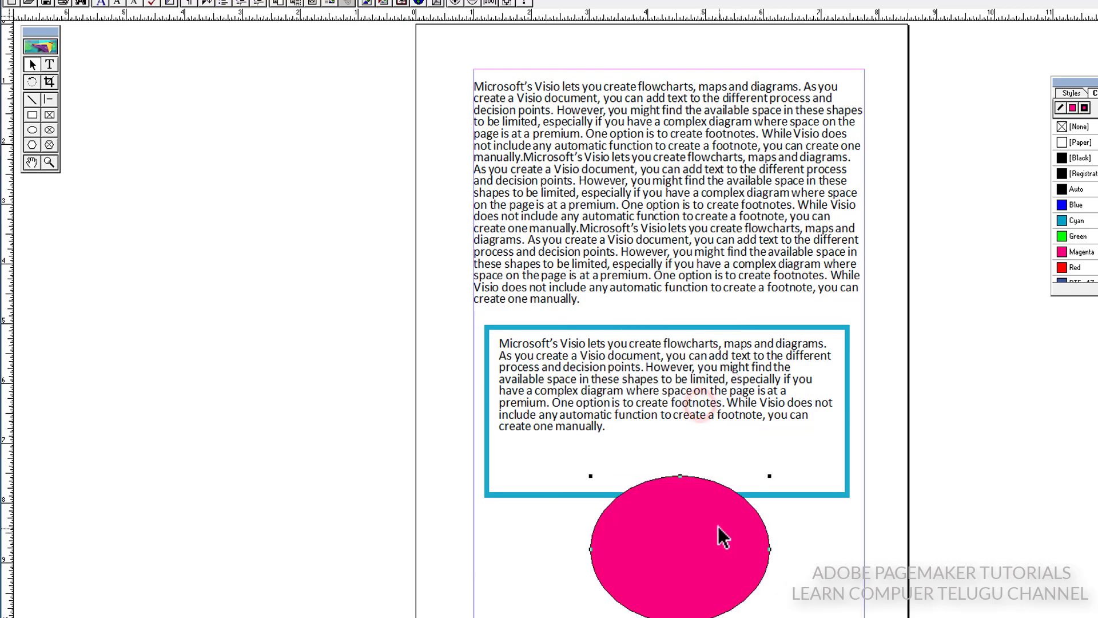
left_click_drag(719, 530, 718, 569)
left_click(337, 392)
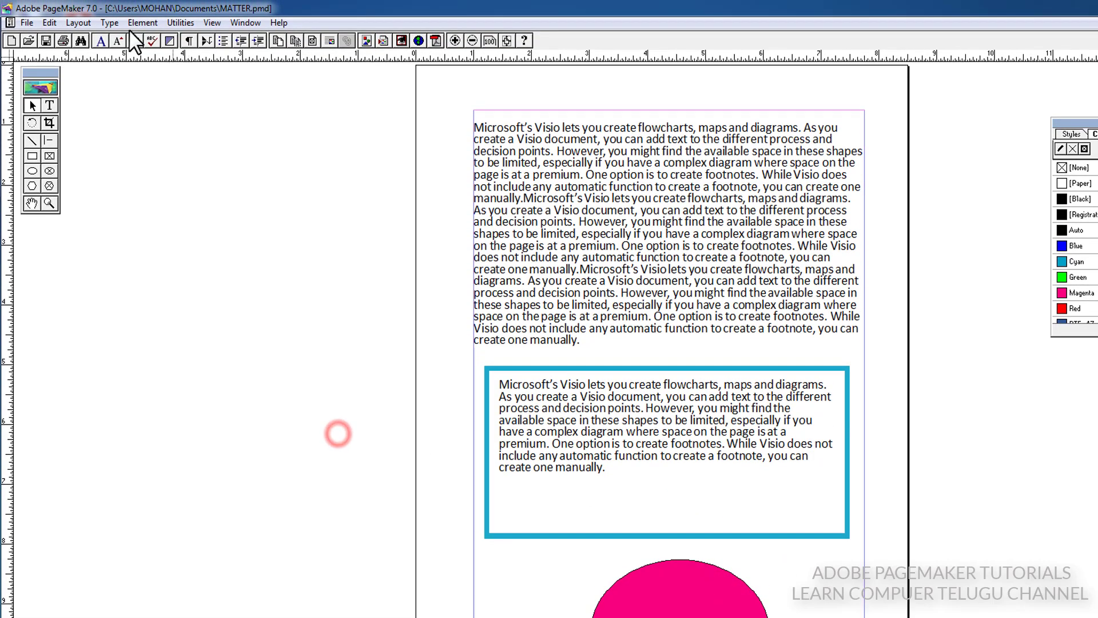
- Review the wrap, text flow and standoff options in Text Wrap with no object selected, and dismiss the dialog without changes
left_click(139, 24)
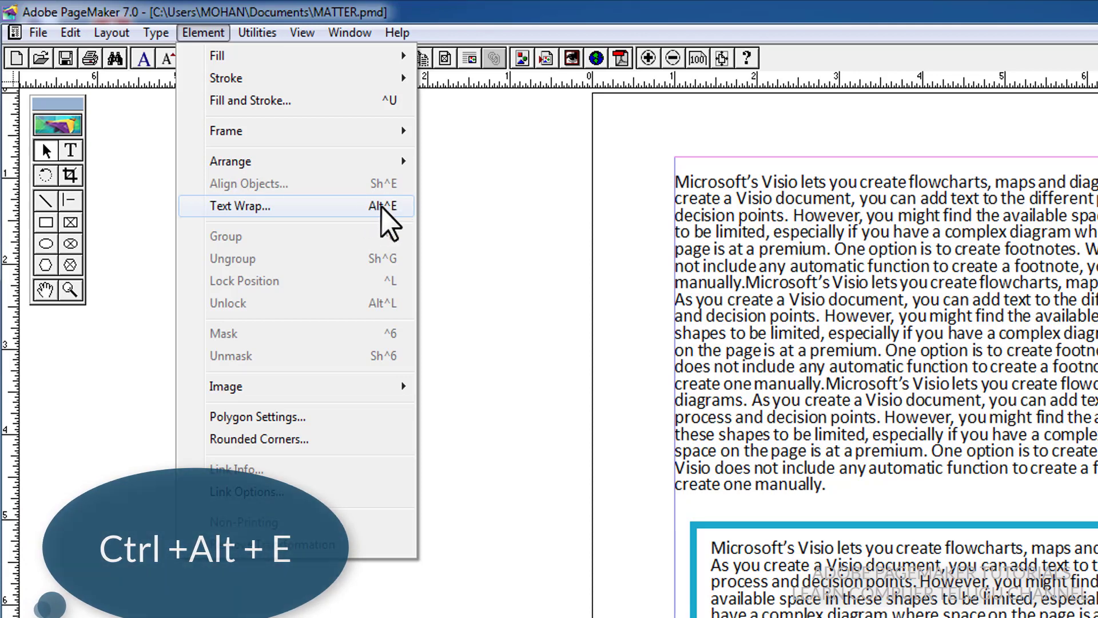
left_click(361, 208)
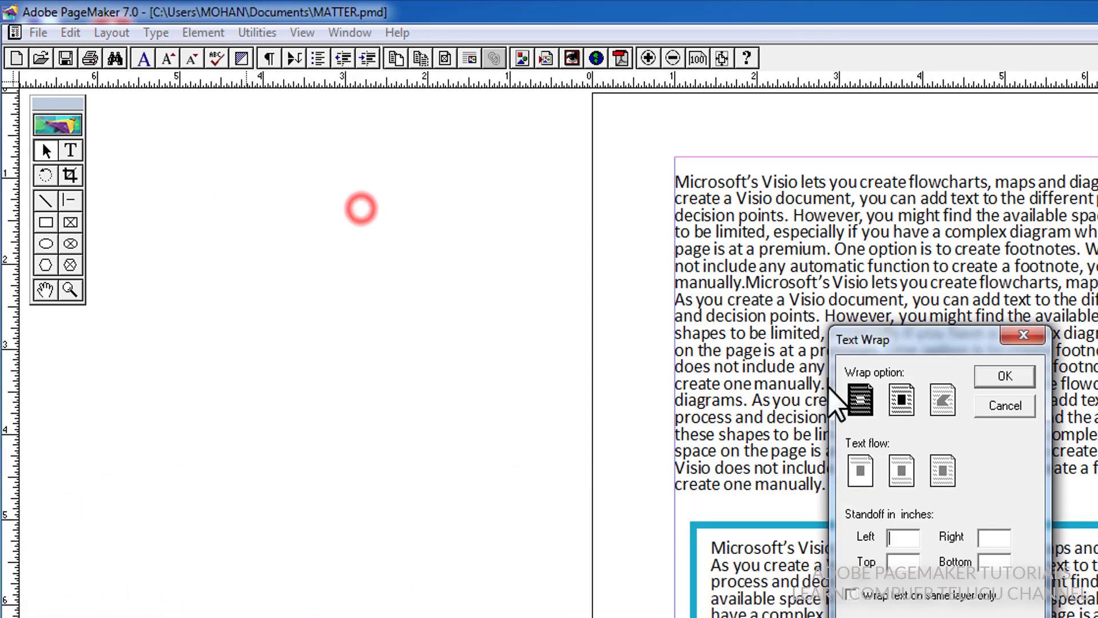
left_click_drag(916, 369, 527, 466)
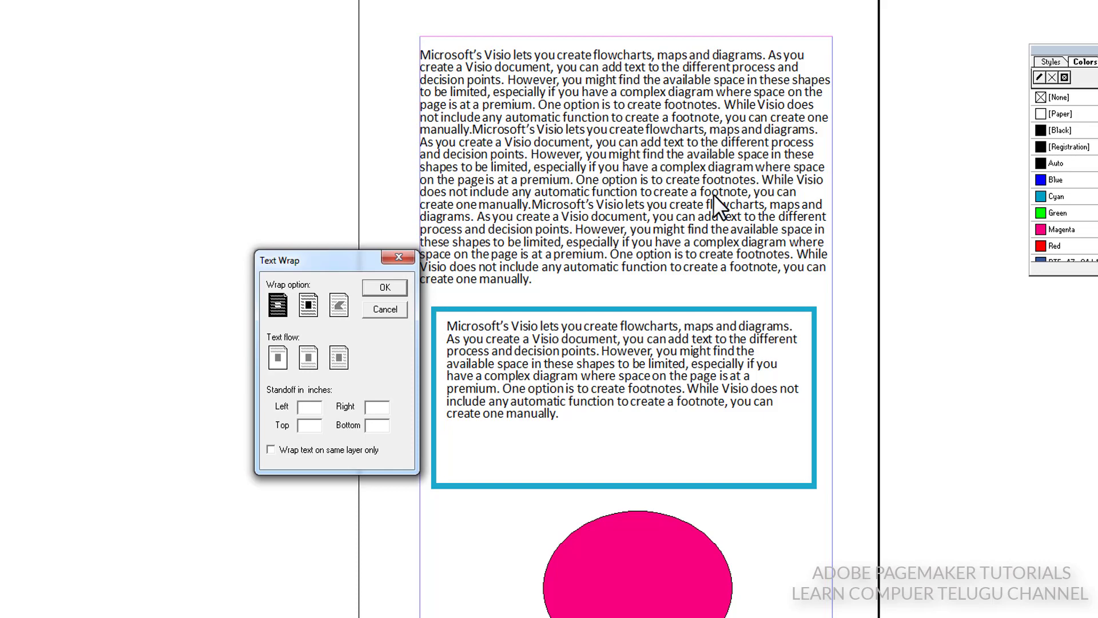
left_click(405, 259)
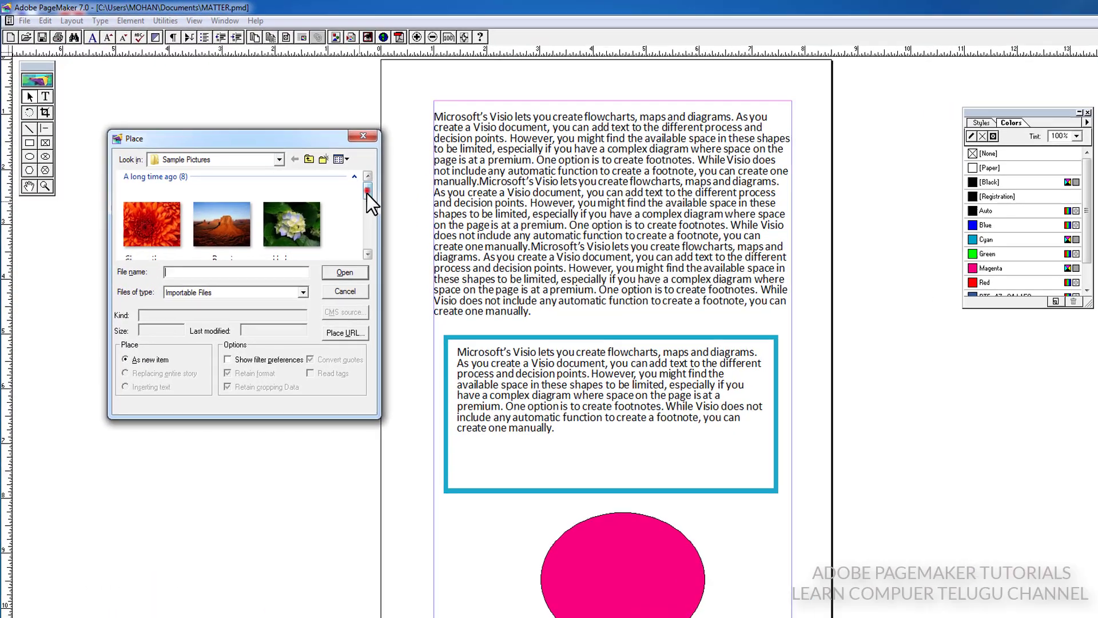
- Place the Penguins picture from Sample Pictures, including a complete copy in the publication, and position it over the right part of the upper text block
left_click_drag(342, 177, 340, 205)
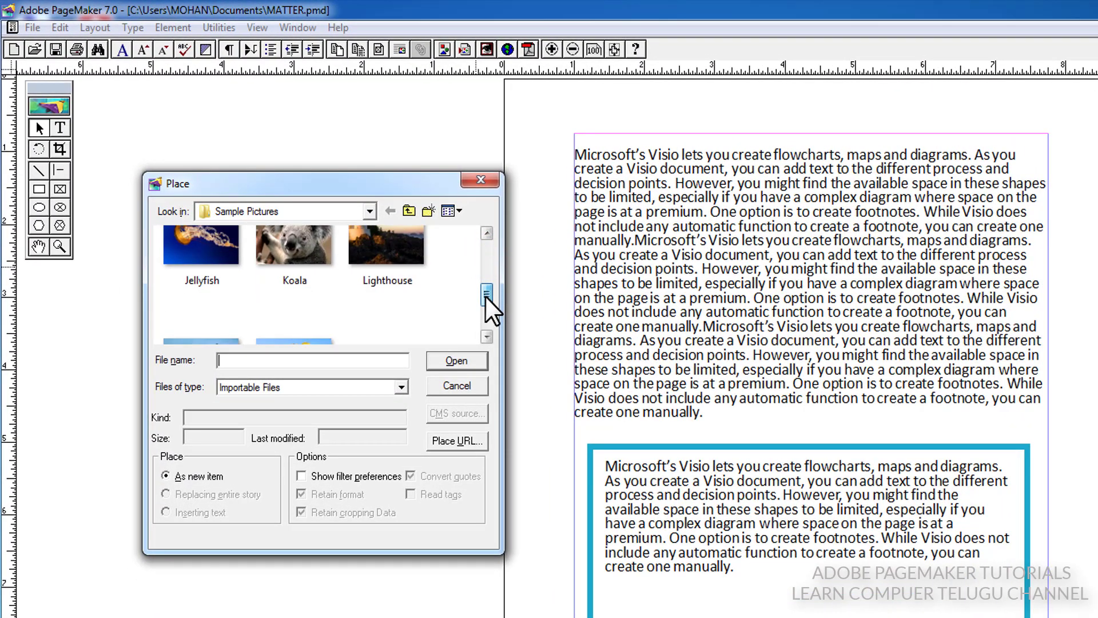
left_click_drag(486, 292, 486, 307)
left_click(224, 306)
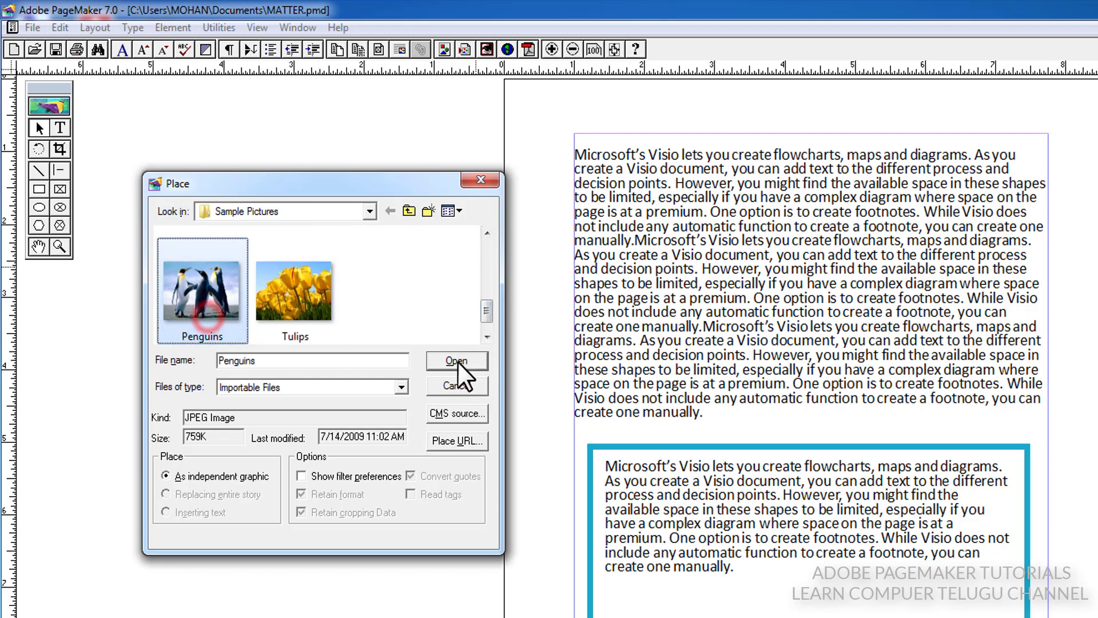
left_click(455, 361)
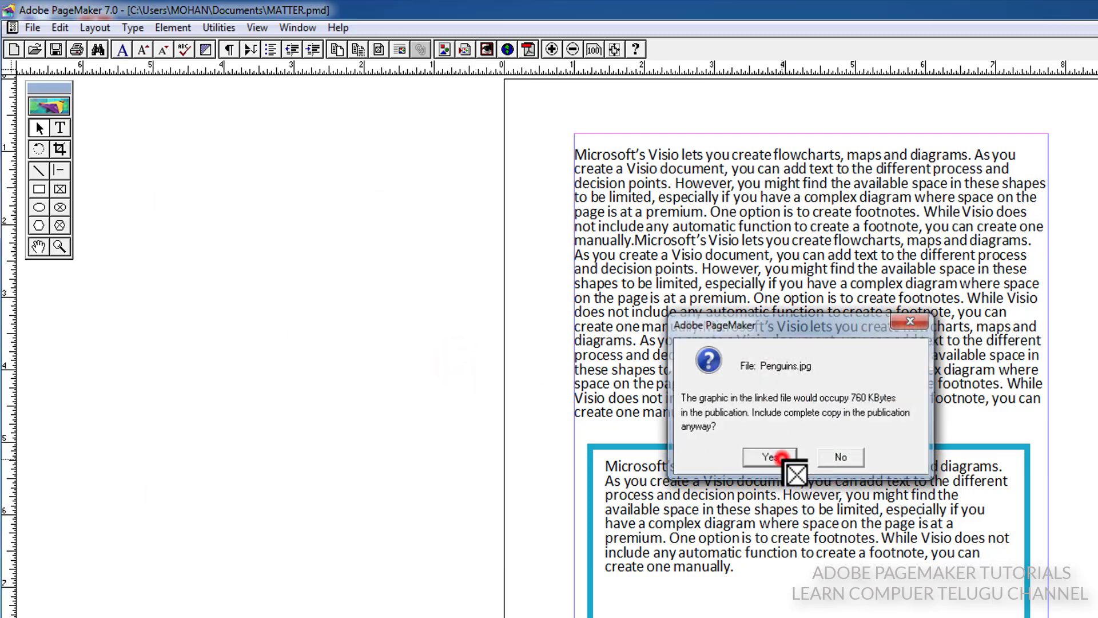
left_click(778, 461)
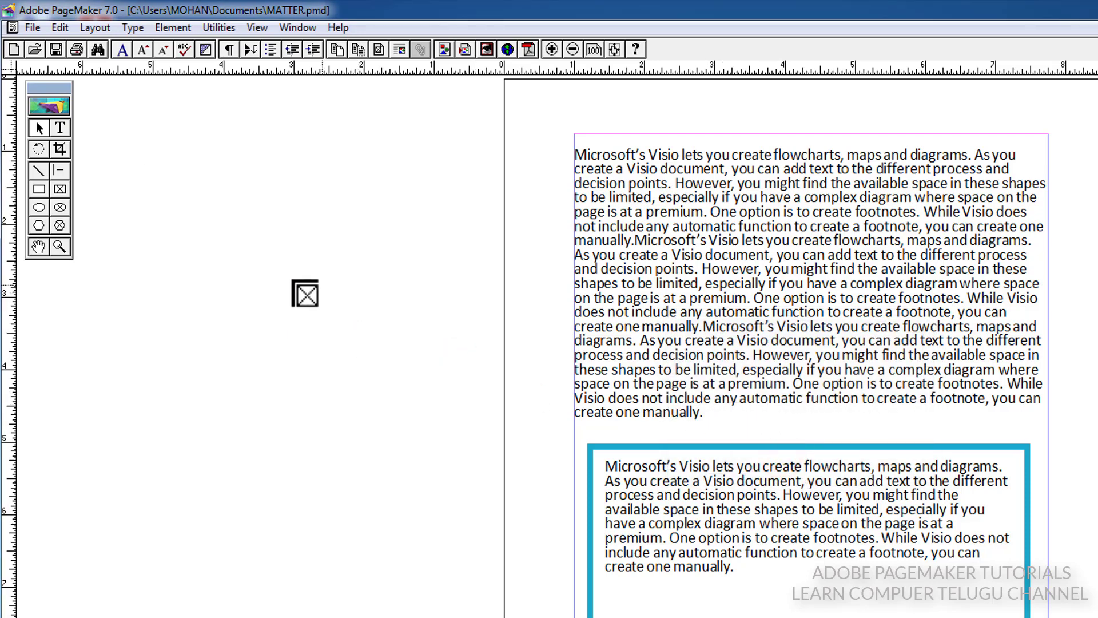
left_click_drag(230, 285, 392, 441)
left_click_drag(939, 386, 944, 279)
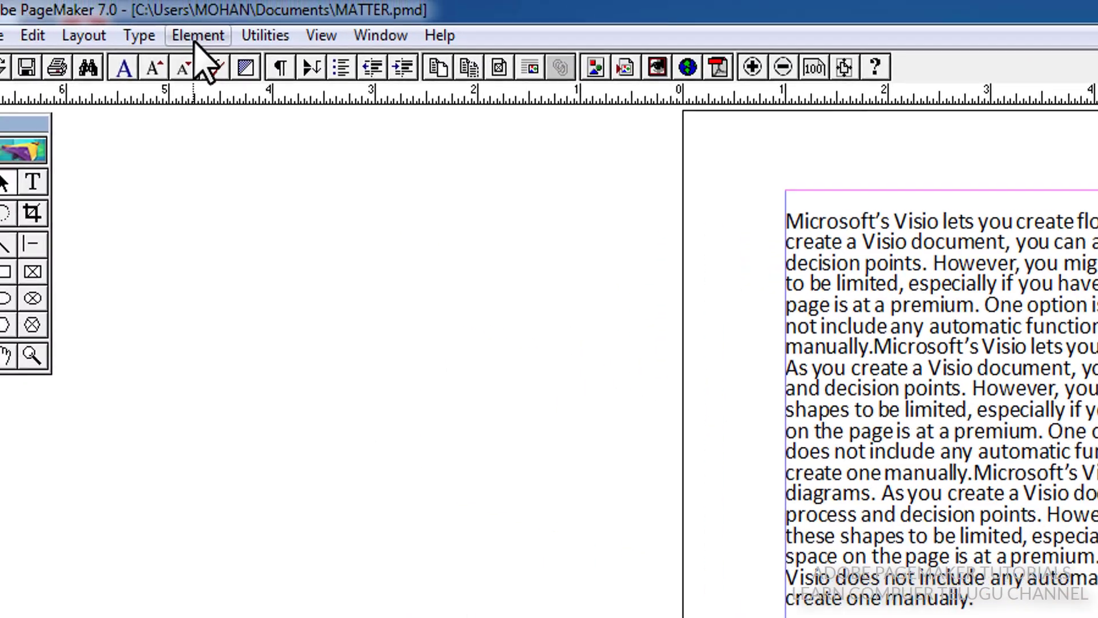
- Open Text Wrap for the penguins picture and choose the rectangular wrap option with text flowing around all sides
left_click(213, 41)
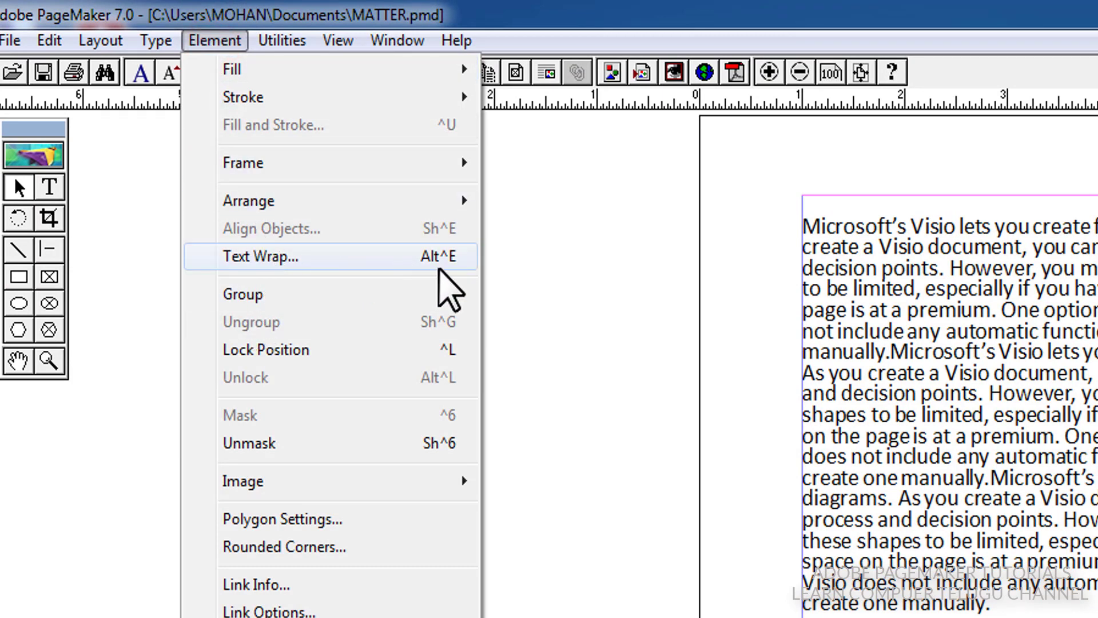
left_click(330, 260)
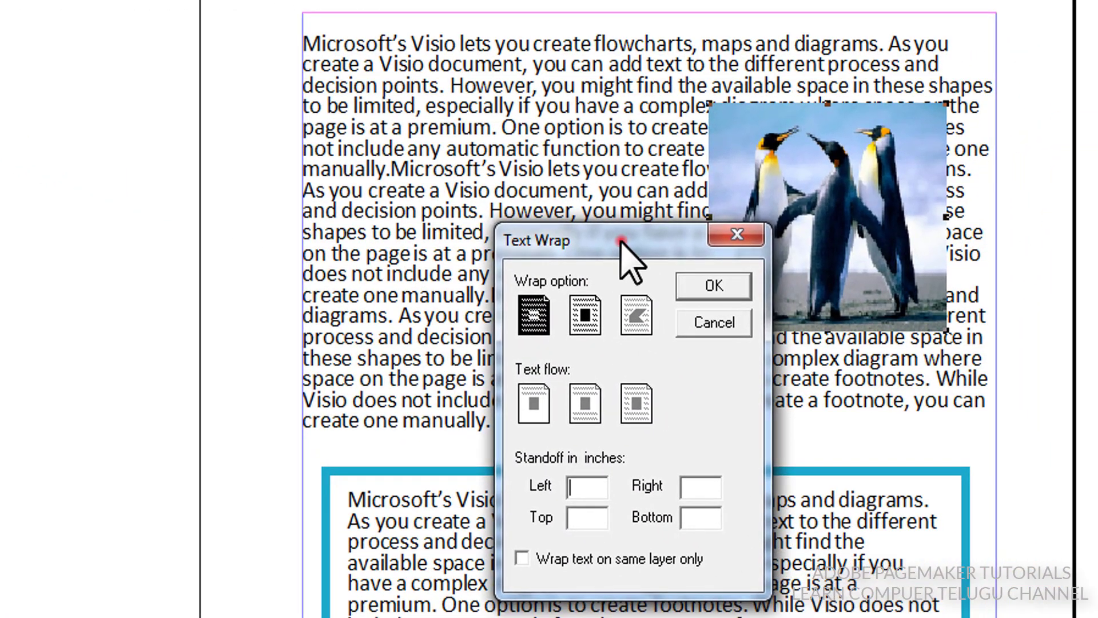
left_click_drag(621, 241, 157, 213)
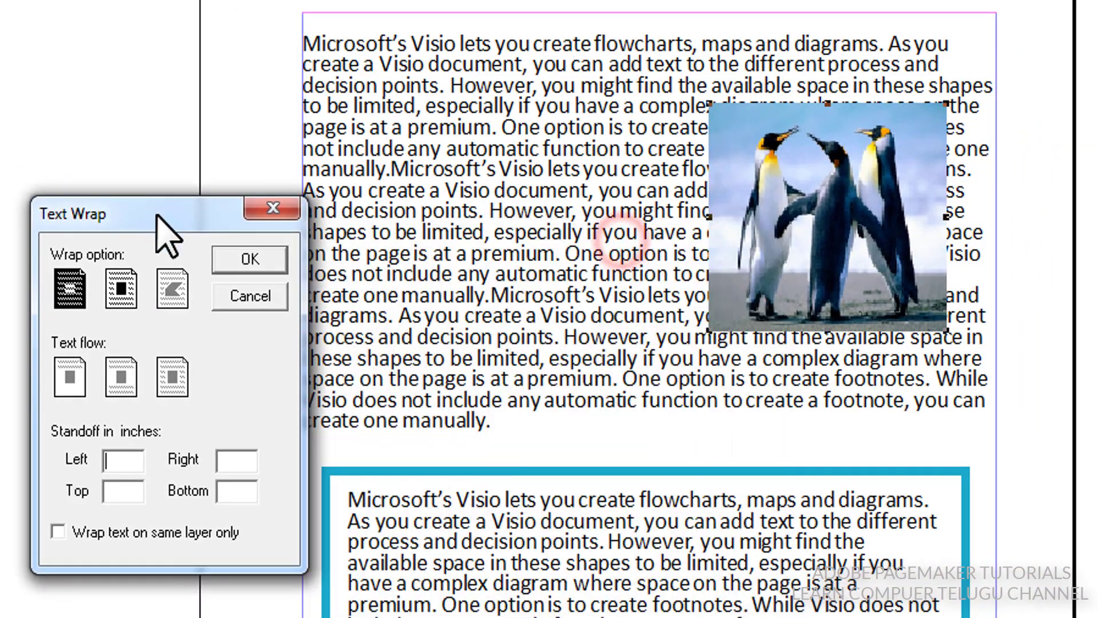
left_click(118, 289)
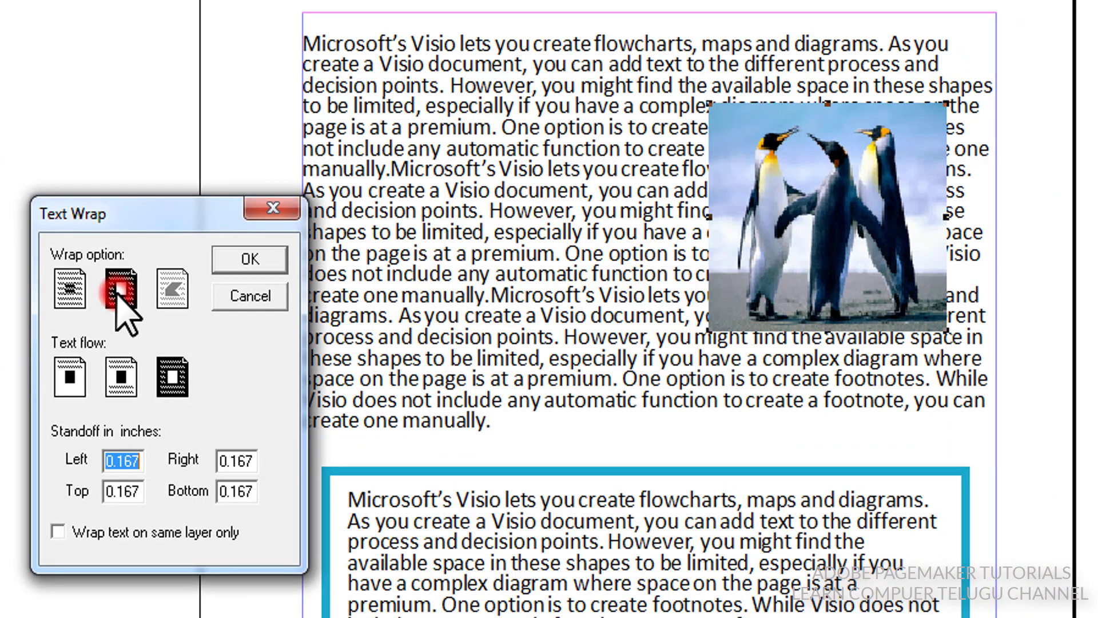